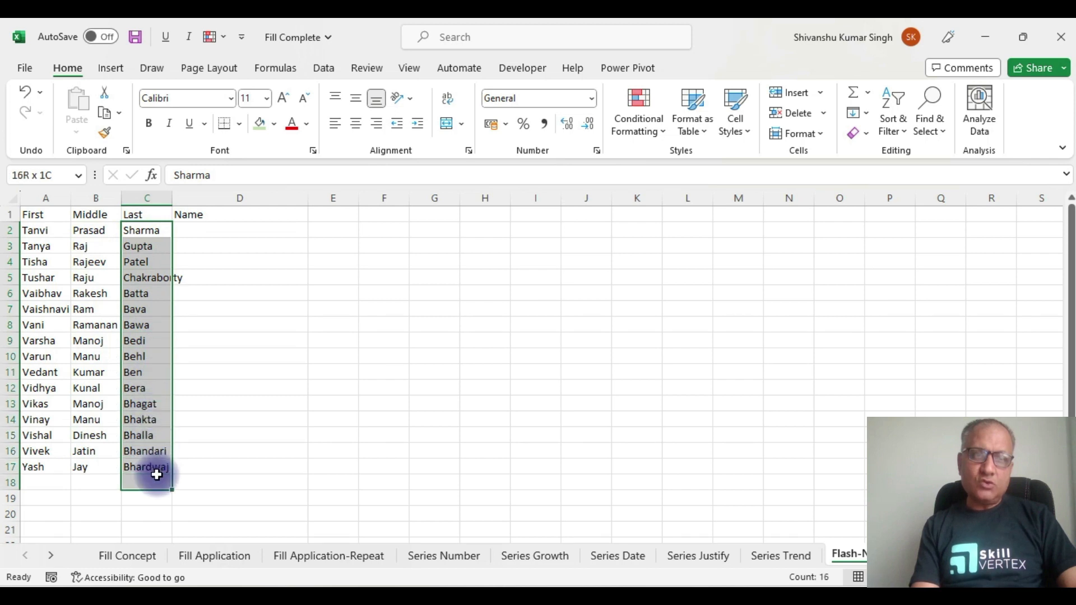
- AutoFit the widths of the First, Middle and Last columns (A to C) to their contents
{"action": "double_click", "coordinate": [172, 199]}
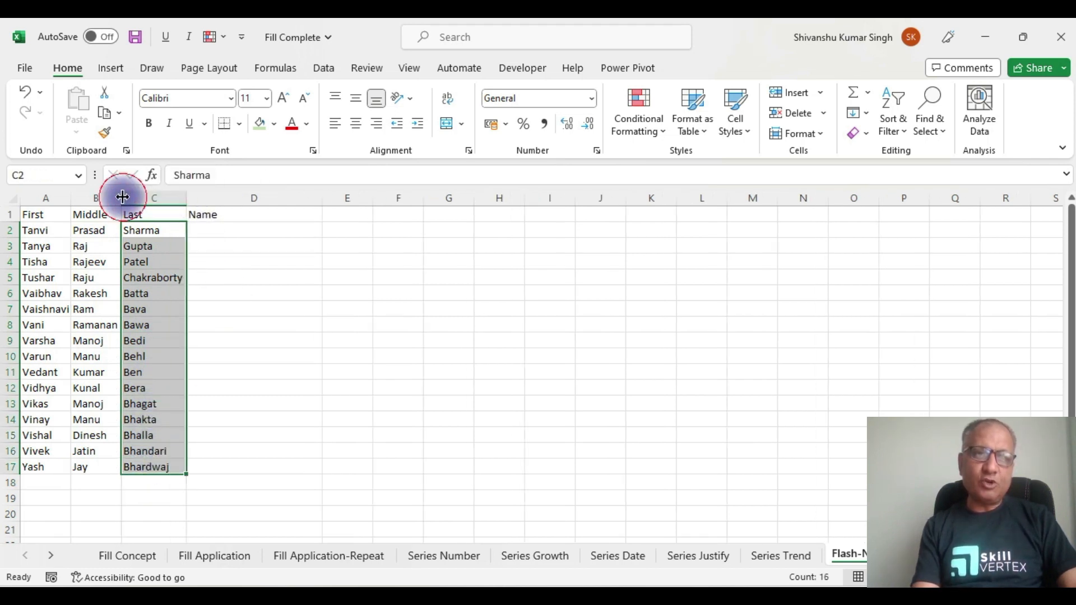
{"action": "double_click", "coordinate": [69, 197]}
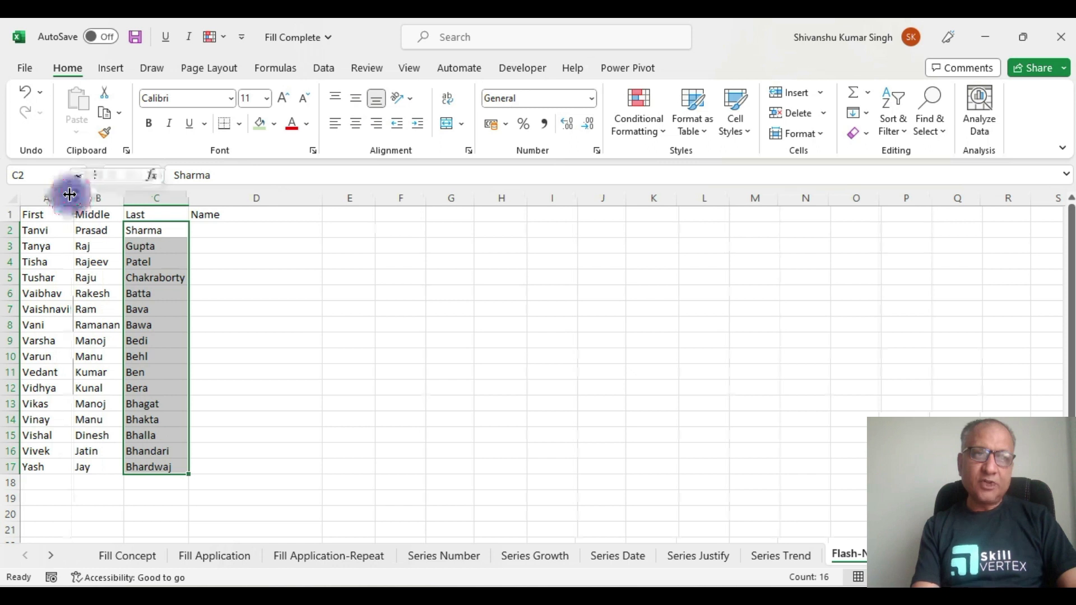
- Enter the full name from row 2 in D2, joining first, middle and last names with spaces
{"action": "left_click", "coordinate": [211, 232]}
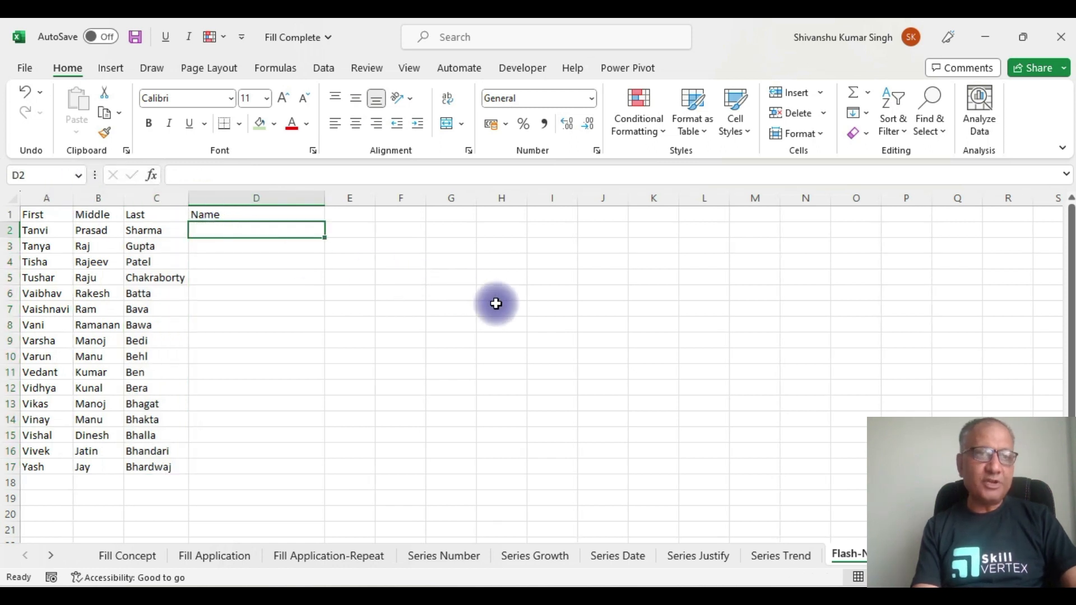
{"action": "type", "text": "Ta"}
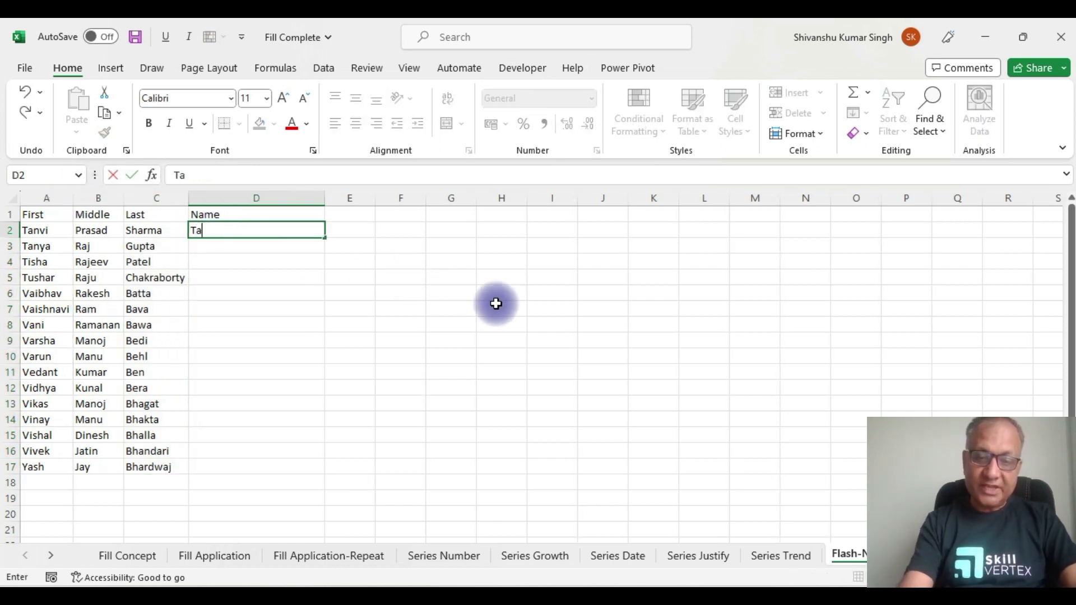
{"action": "type", "text": "nvi"}
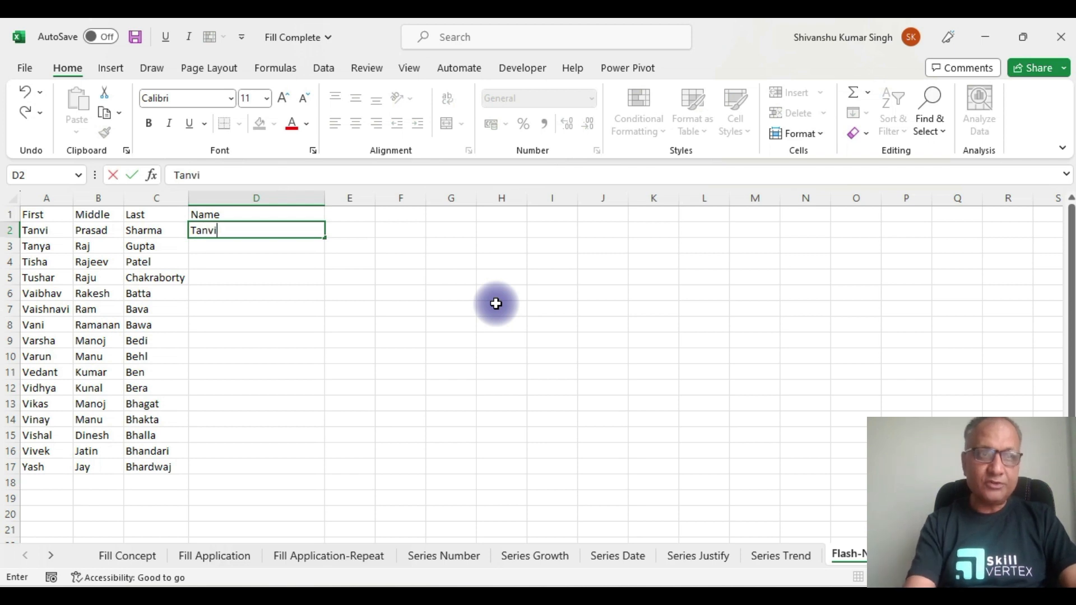
{"action": "type", "text": " Prasad"}
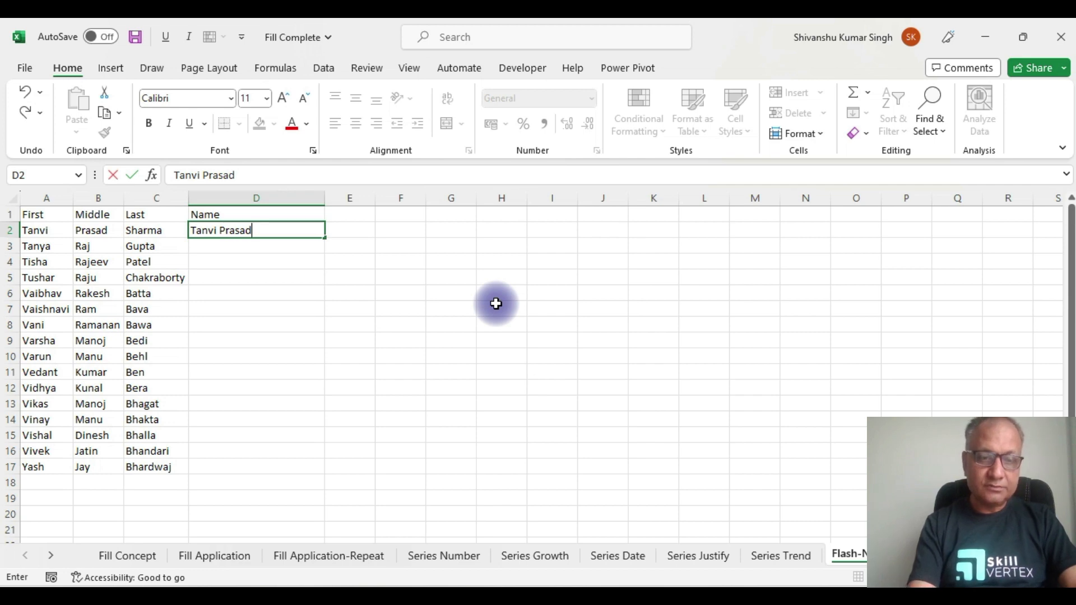
{"action": "type", "text": " Shar"}
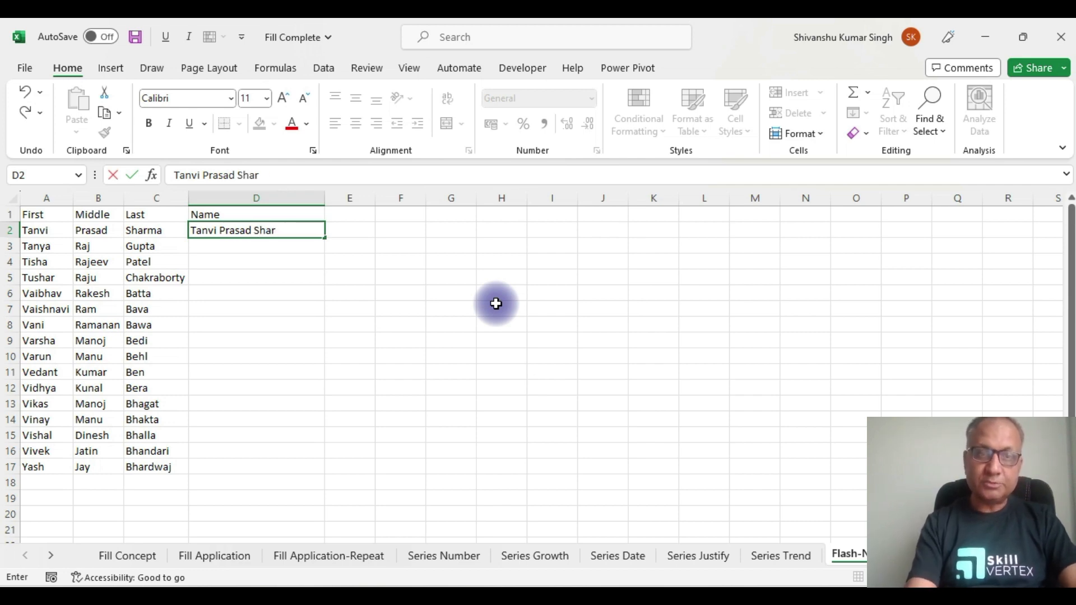
{"action": "type", "text": "ma"}
{"action": "left_click", "coordinate": [384, 321]}
- Flash Fill the Name column over D2:D17 from the full-name example in D2
{"action": "left_click_drag", "start_coordinate": [242, 234], "coordinate": [222, 464]}
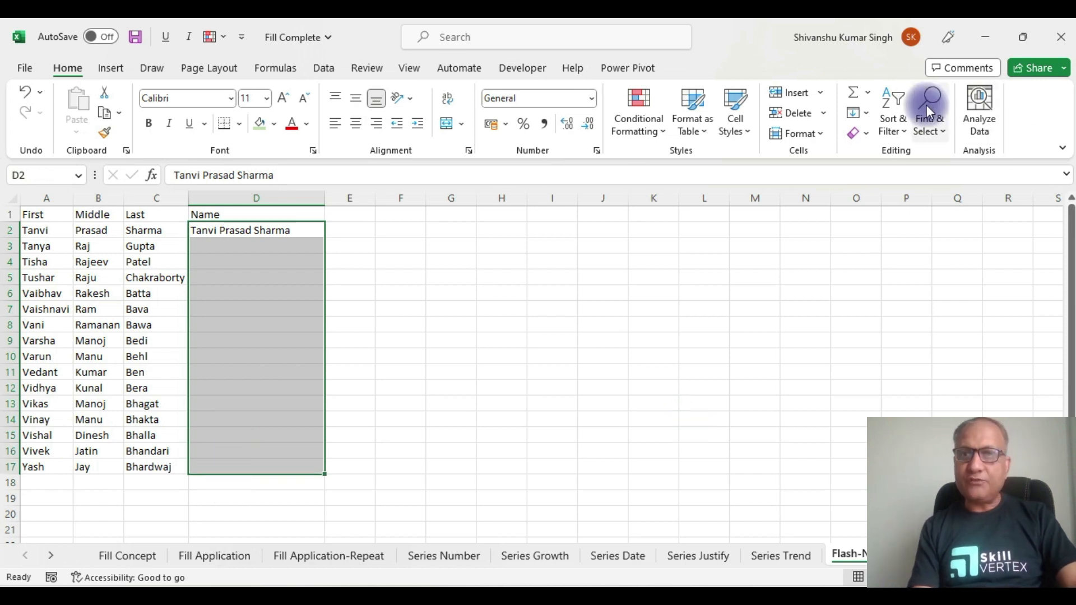
{"action": "left_click", "coordinate": [867, 117]}
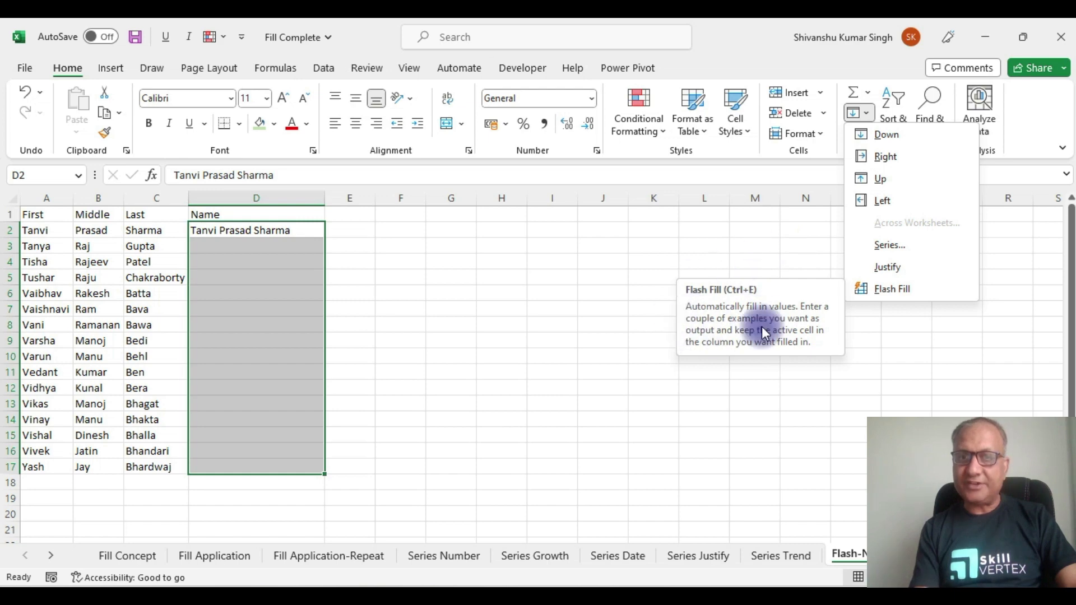
{"action": "left_click", "coordinate": [895, 290]}
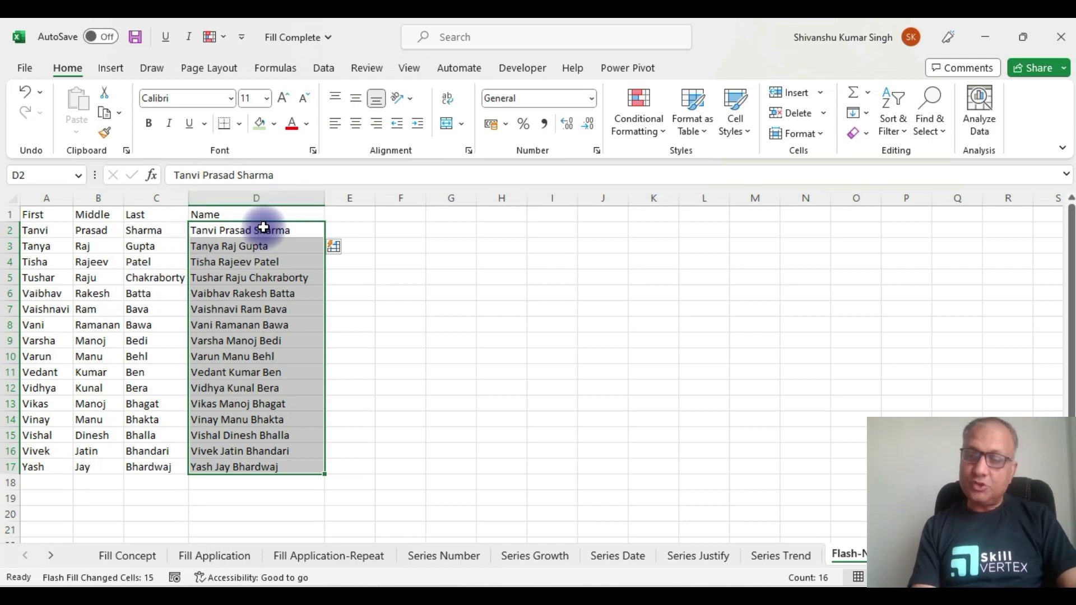
- Enter only the first and last names from row 2, separated by a space, in E2 as a pattern example
{"action": "left_click", "coordinate": [358, 234]}
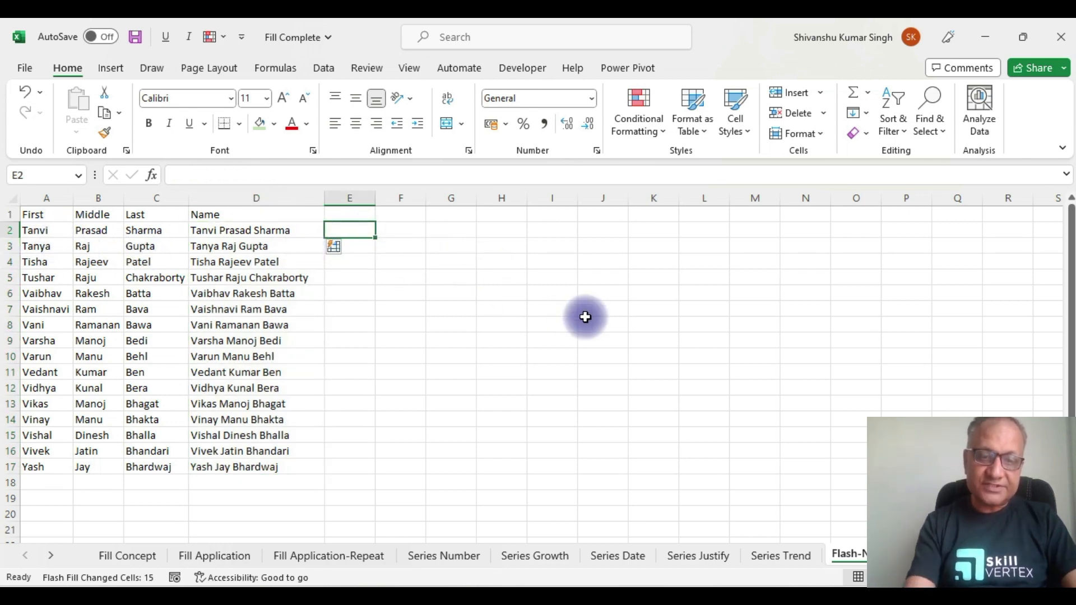
{"action": "type", "text": "Tanvi Sh"}
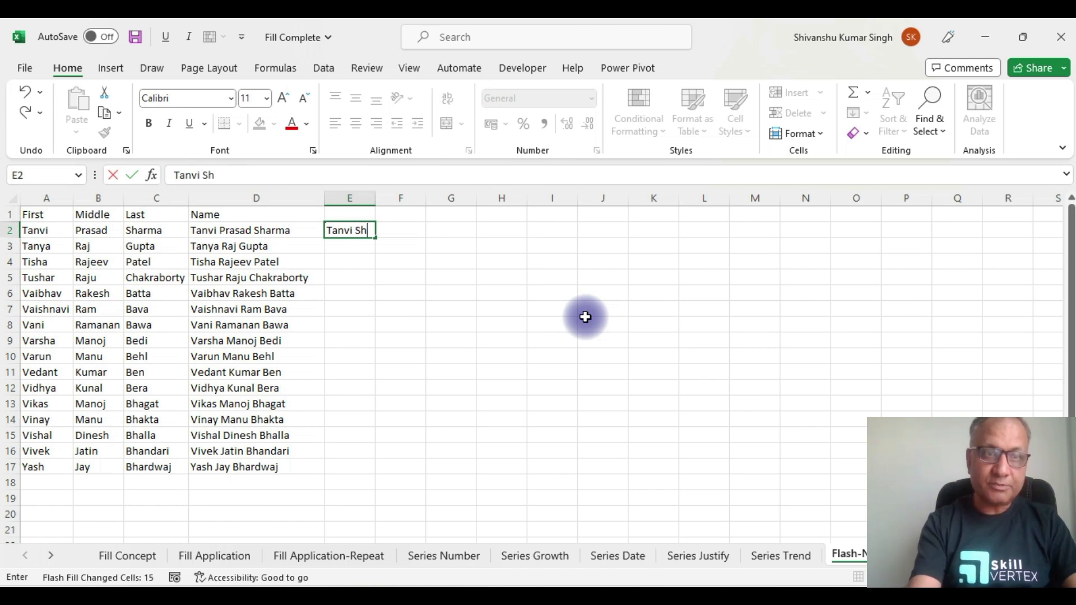
{"action": "type", "text": "arma"}
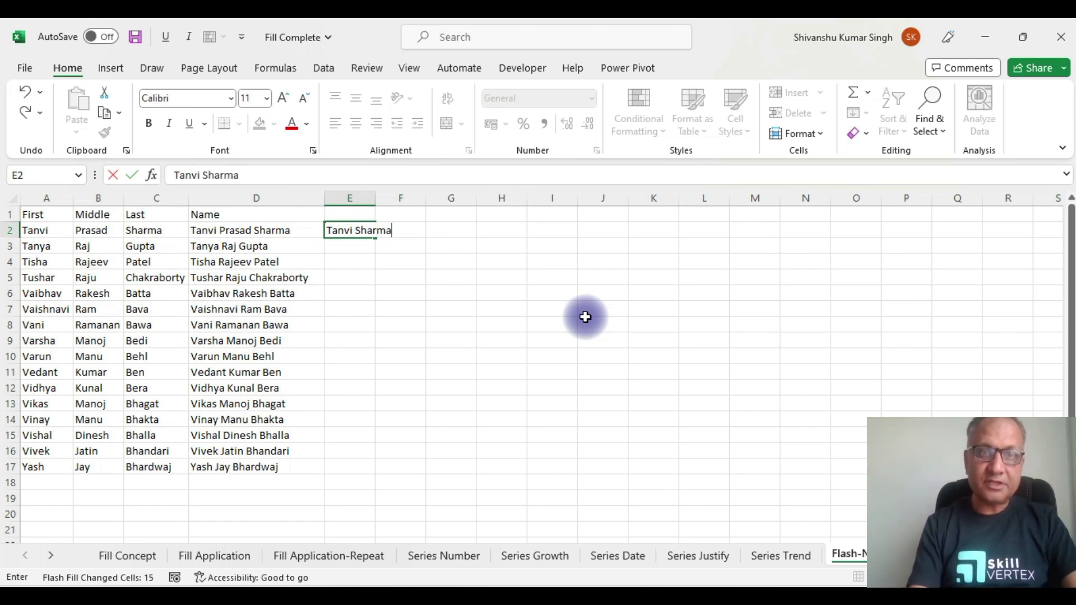
- Flash Fill E2:E17 with the first-and-last-name pattern and AutoFit column E
{"action": "left_click", "coordinate": [275, 229]}
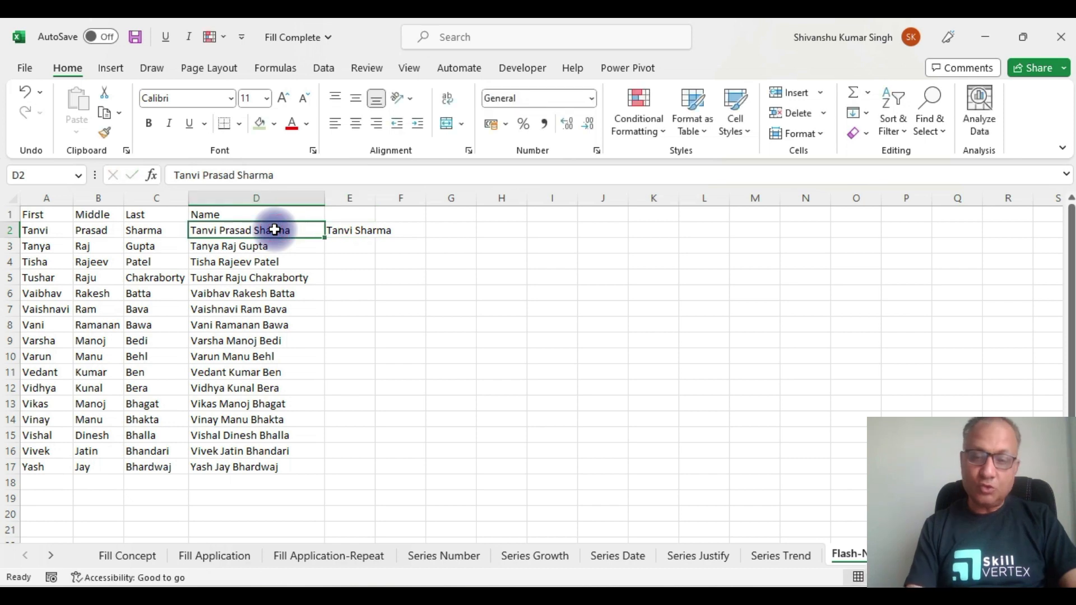
{"action": "key", "text": "ctrl+Down"}
{"action": "key", "text": "Right"}
{"action": "key", "text": "ctrl+shift+Up"}
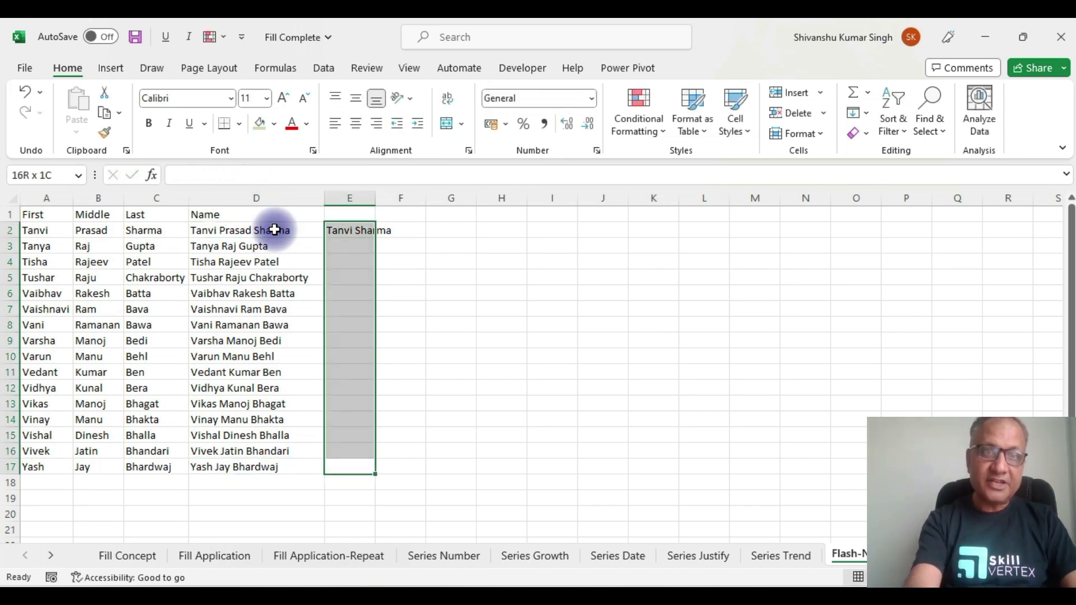
{"action": "key", "text": "ctrl+e"}
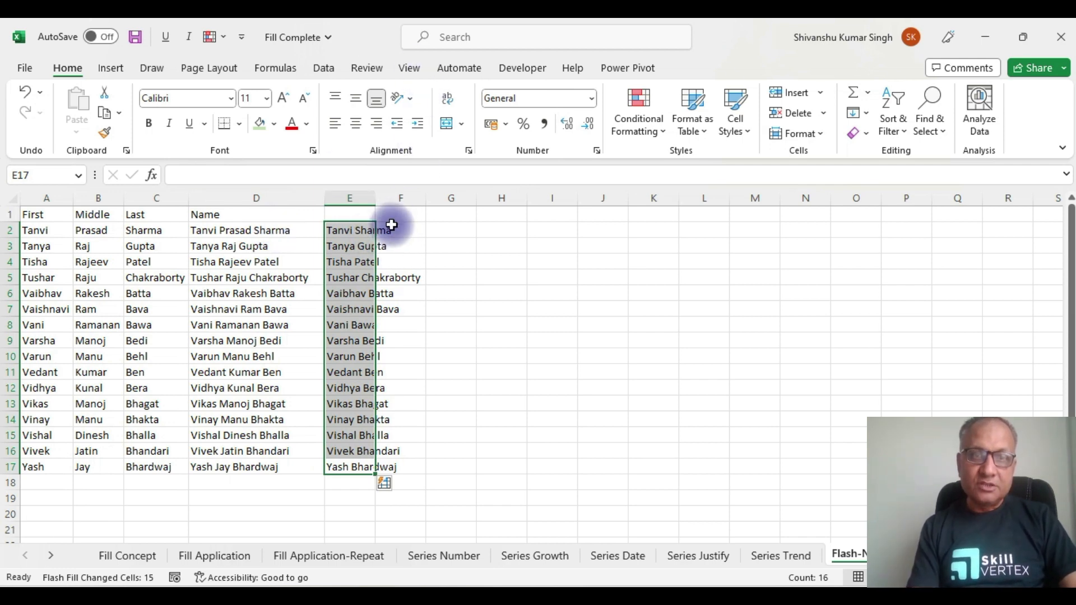
{"action": "left_click_drag", "start_coordinate": [376, 200], "coordinate": [378, 200]}
{"action": "double_click", "coordinate": [378, 200]}
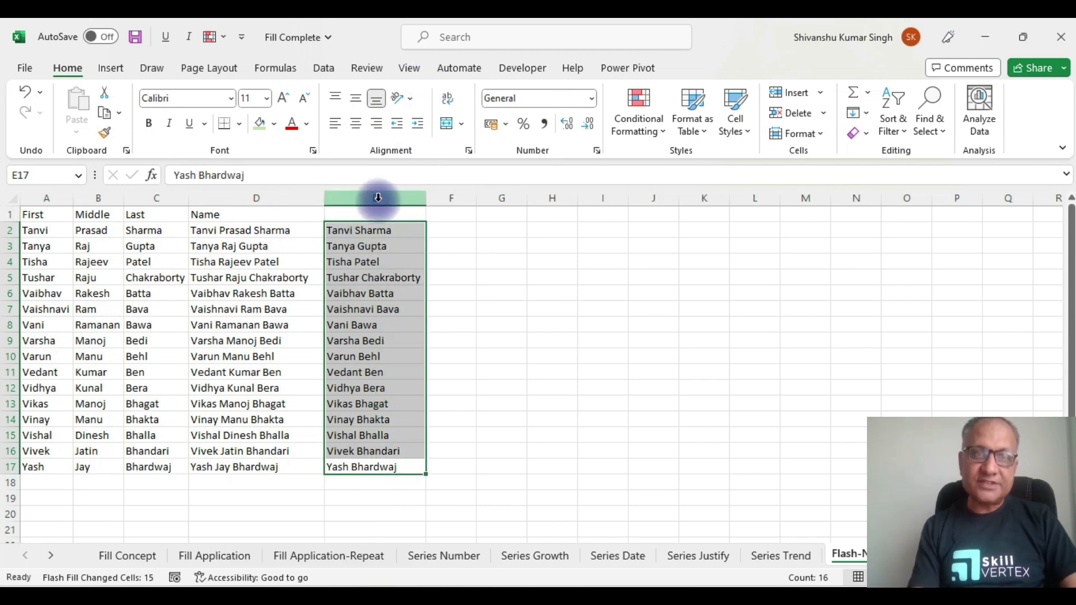
- Enter the first and middle names from row 2, separated by a space, in F2 as a pattern example
{"action": "left_click", "coordinate": [451, 235]}
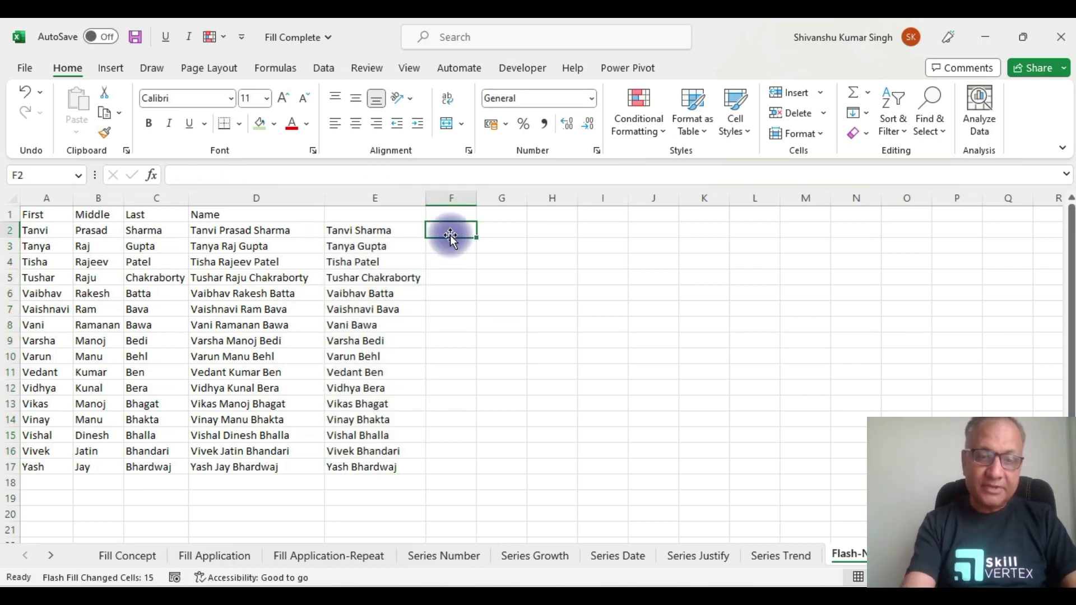
{"action": "type", "text": "Tanv"}
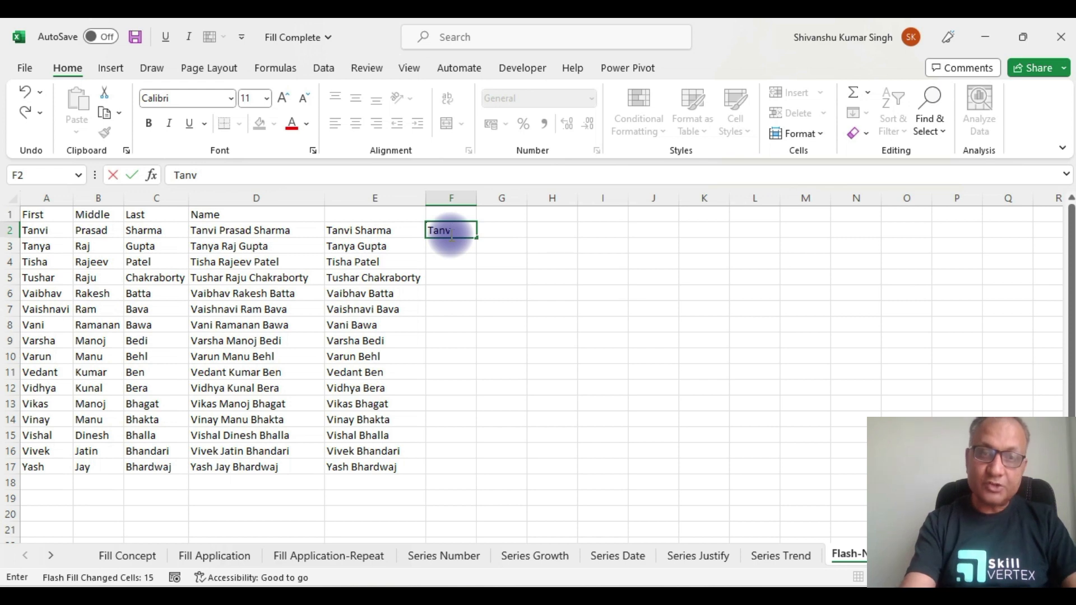
{"action": "type", "text": "i Prasad"}
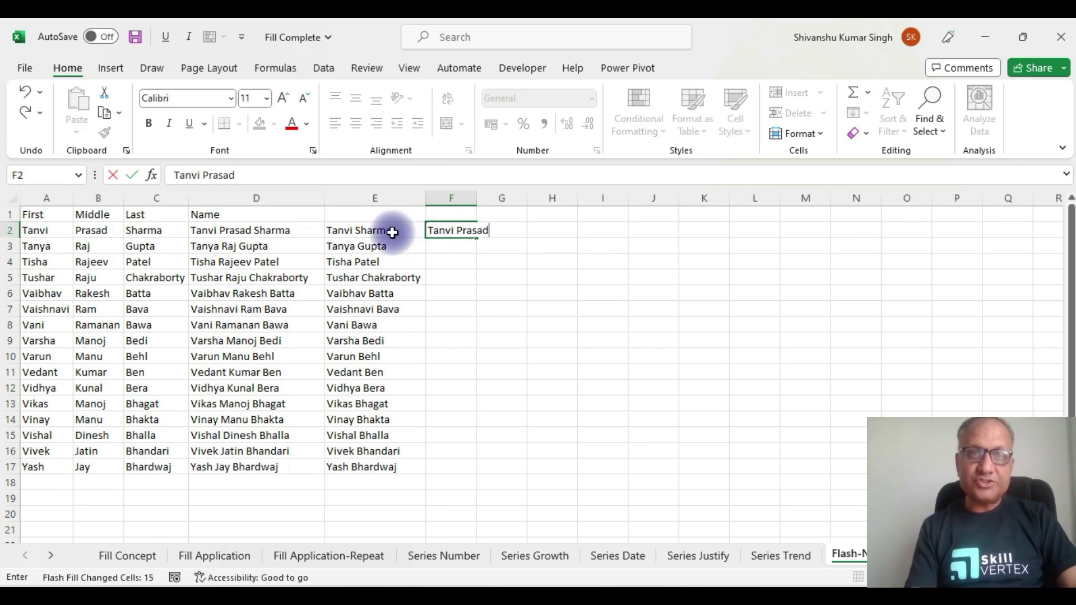
- Flash Fill F2:F17 with the first-and-middle-name pattern and AutoFit column F
{"action": "left_click", "coordinate": [392, 232]}
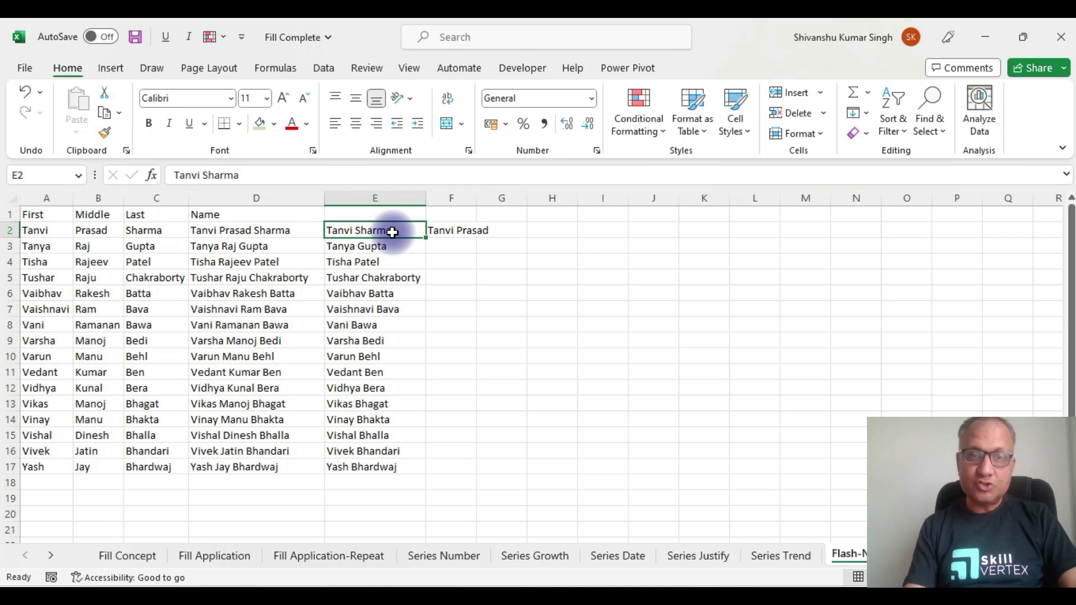
{"action": "key", "text": "ctrl+Down"}
{"action": "key", "text": "Right"}
{"action": "key", "text": "ctrl+shift+Up"}
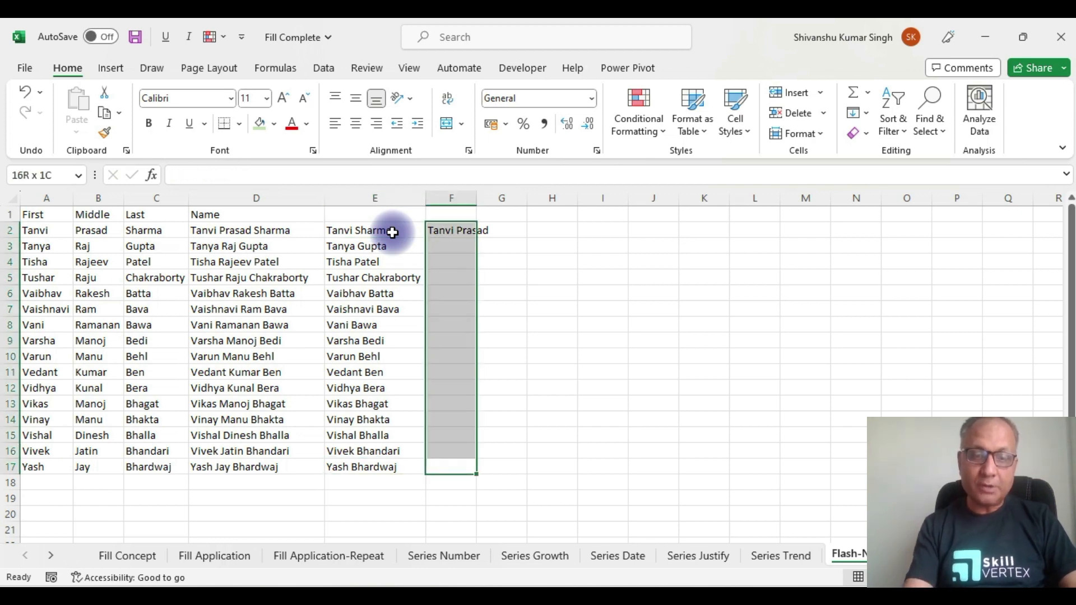
{"action": "key", "text": "ctrl+e"}
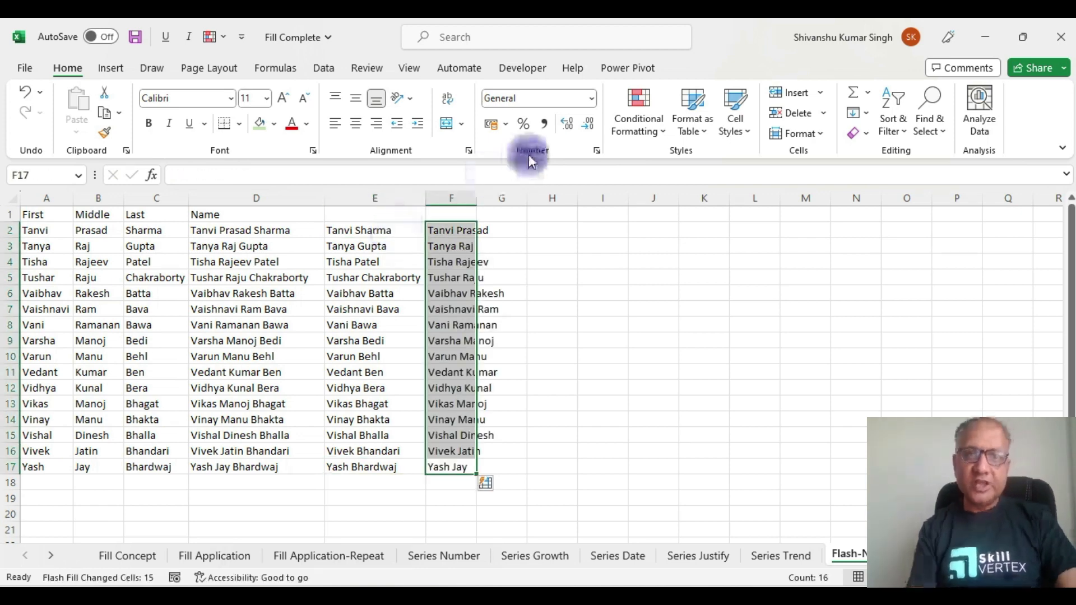
{"action": "double_click", "coordinate": [483, 199]}
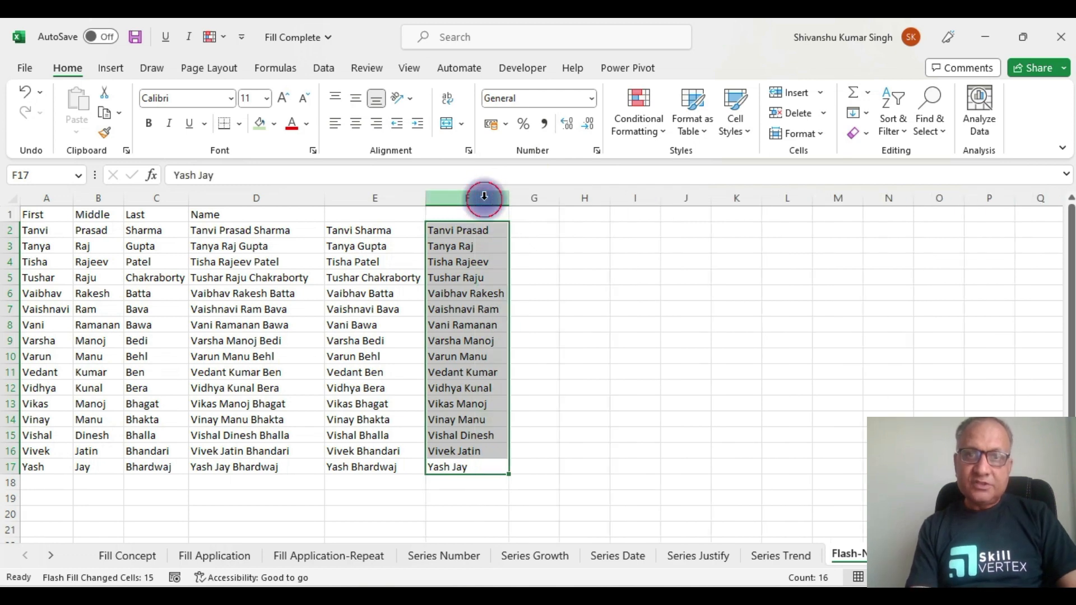
- Enter row 2's first name, middle initial and last name, separated by spaces, in G2 as a pattern example
{"action": "left_click", "coordinate": [536, 231]}
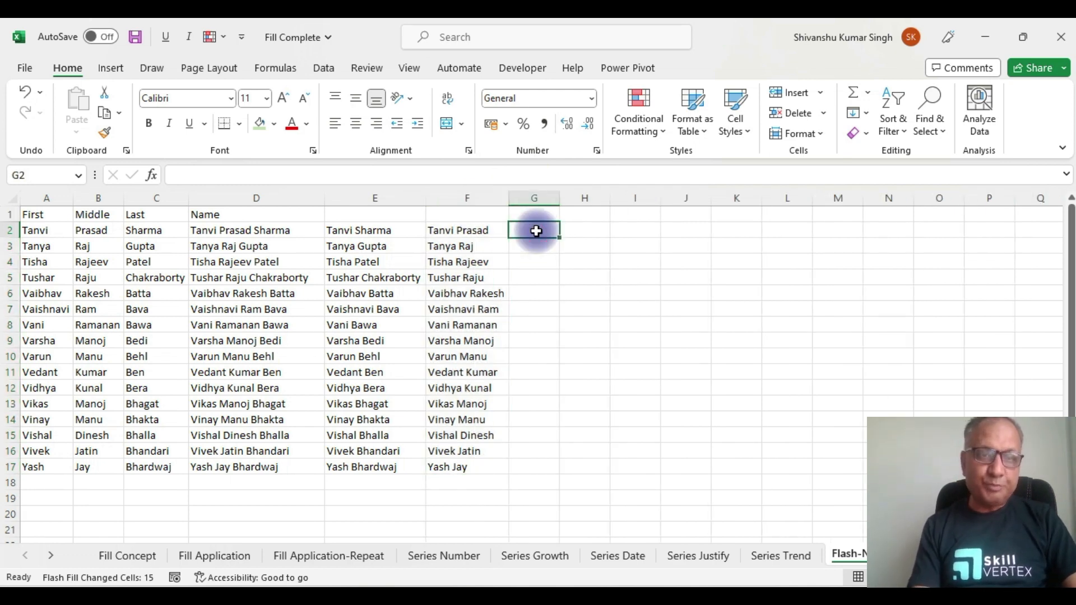
{"action": "type", "text": "Tan"}
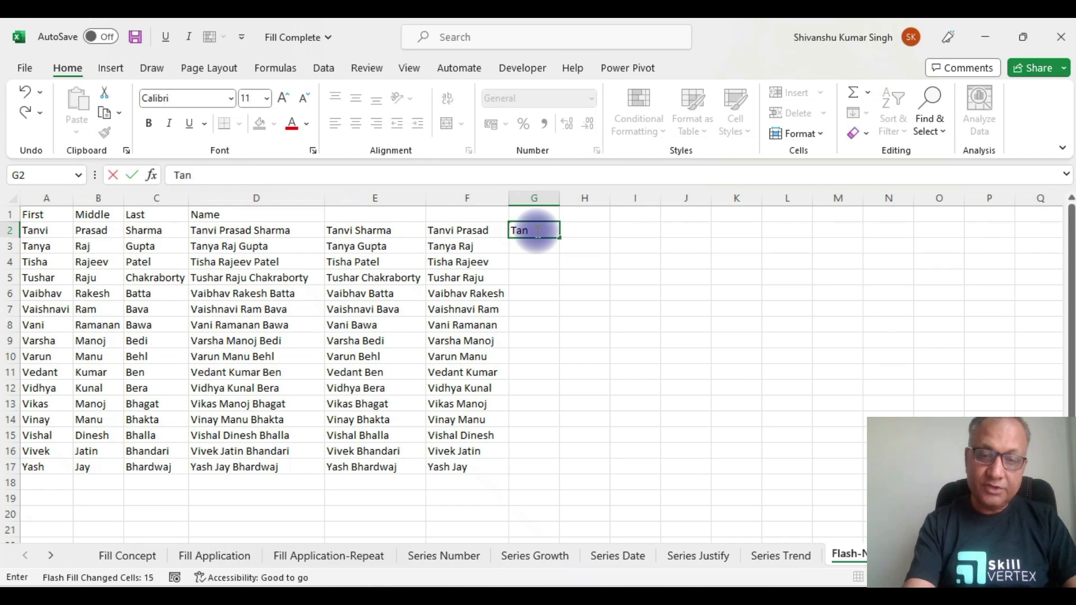
{"action": "type", "text": "vi P"}
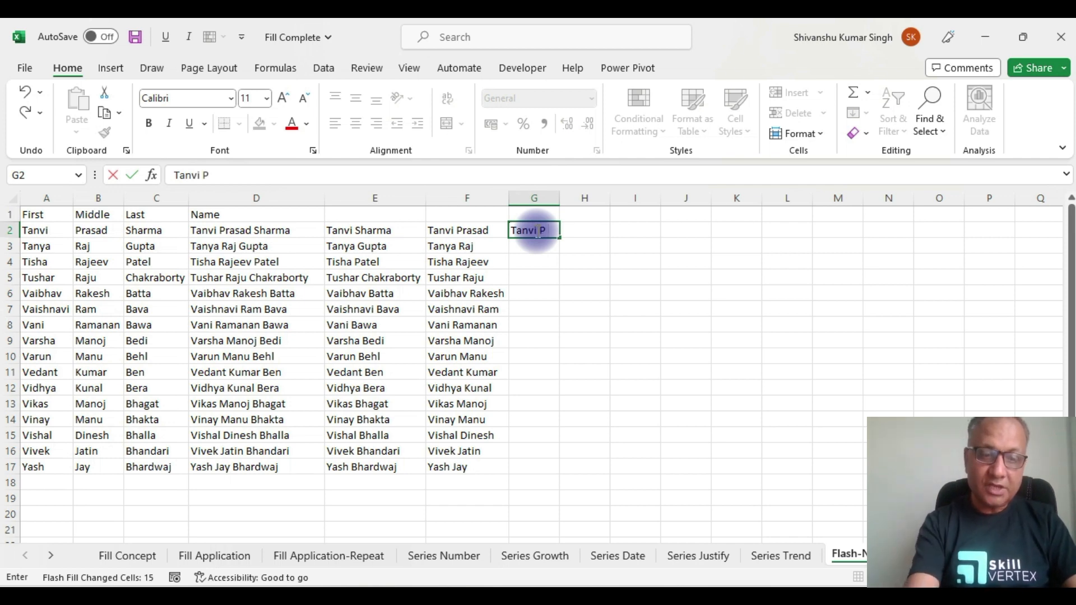
{"action": "type", "text": " Sharma"}
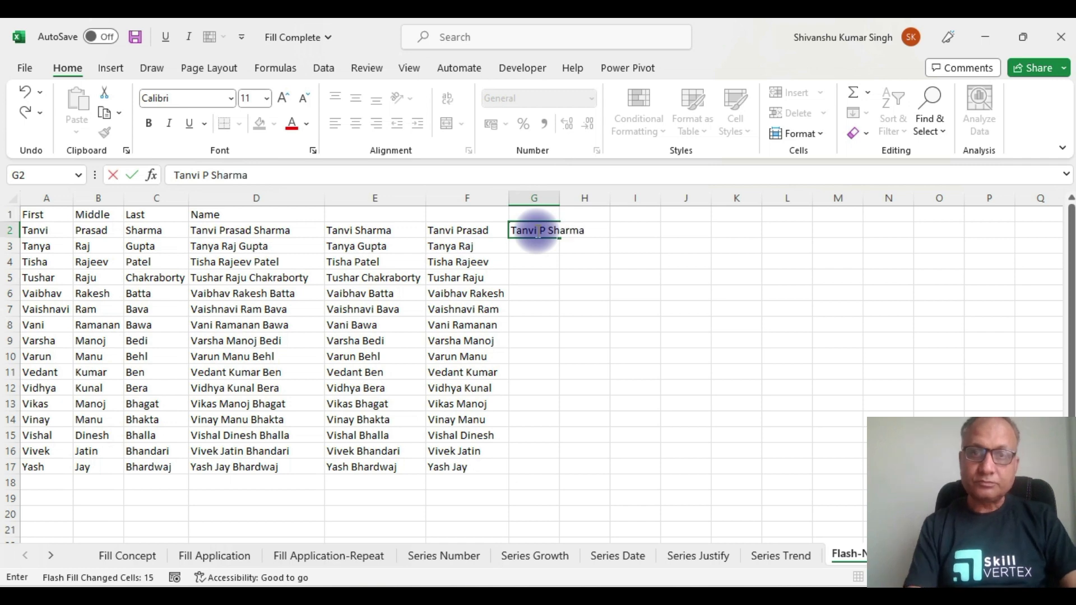
- Flash Fill G2:G17 with the first name, middle initial and last name pattern, and AutoFit column G
{"action": "left_click", "coordinate": [458, 230]}
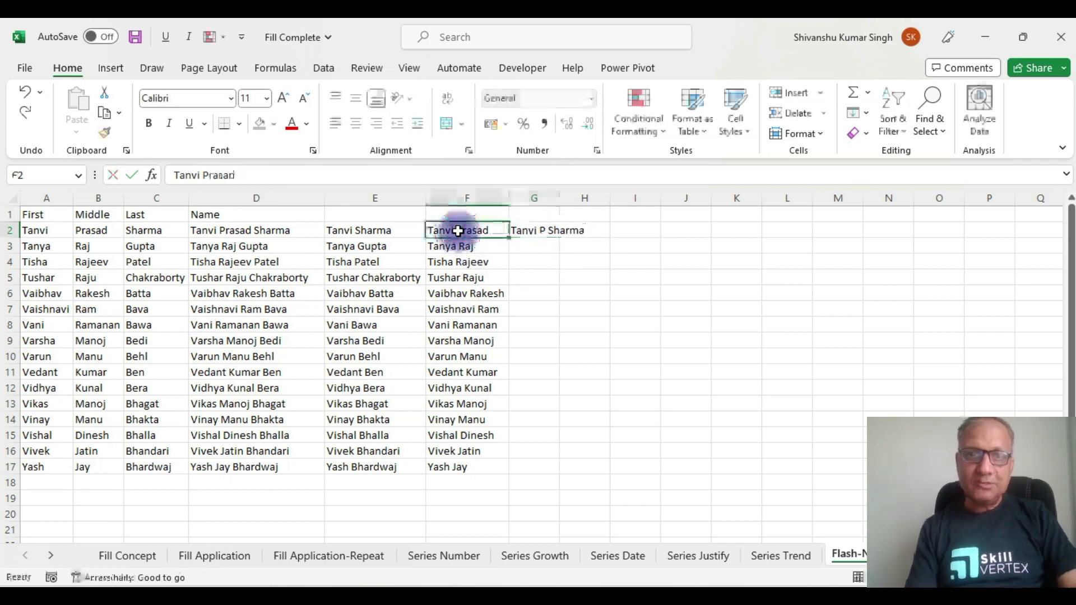
{"action": "key", "text": "ctrl+Down"}
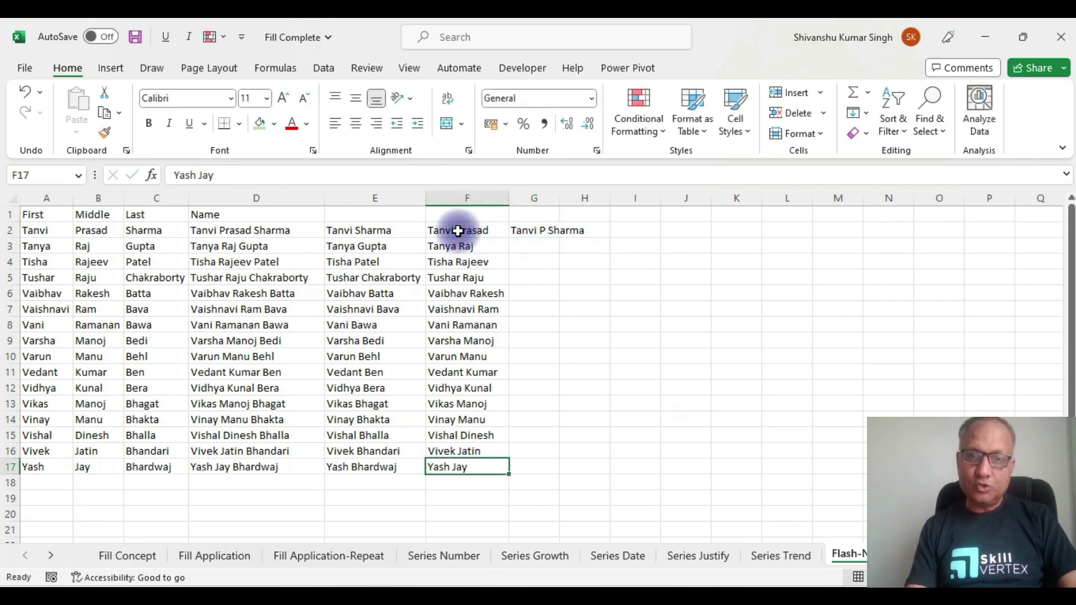
{"action": "key", "text": "Right"}
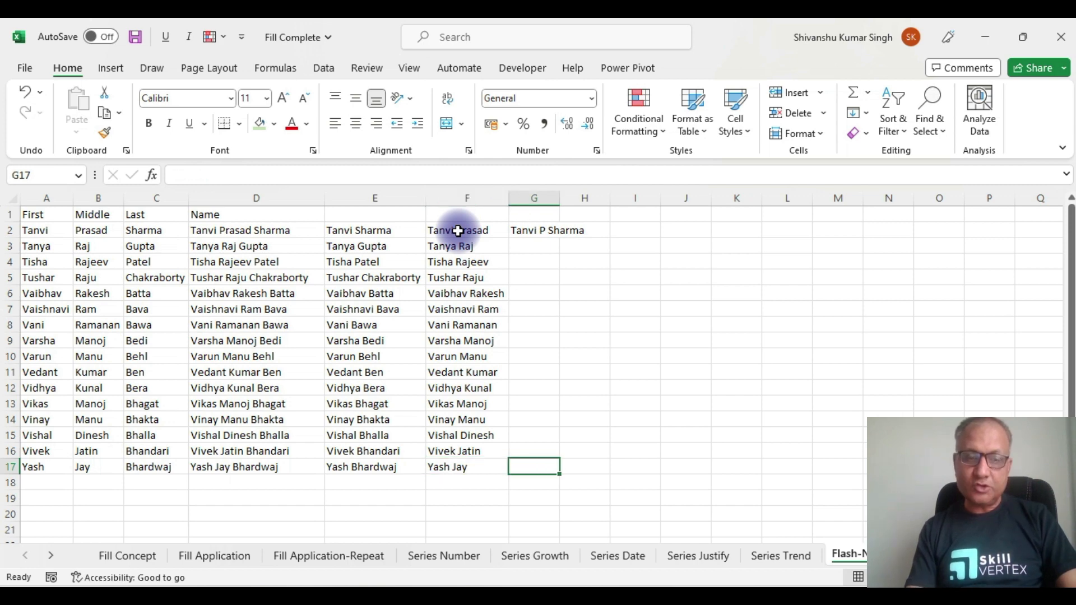
{"action": "key", "text": "ctrl+shift+Up"}
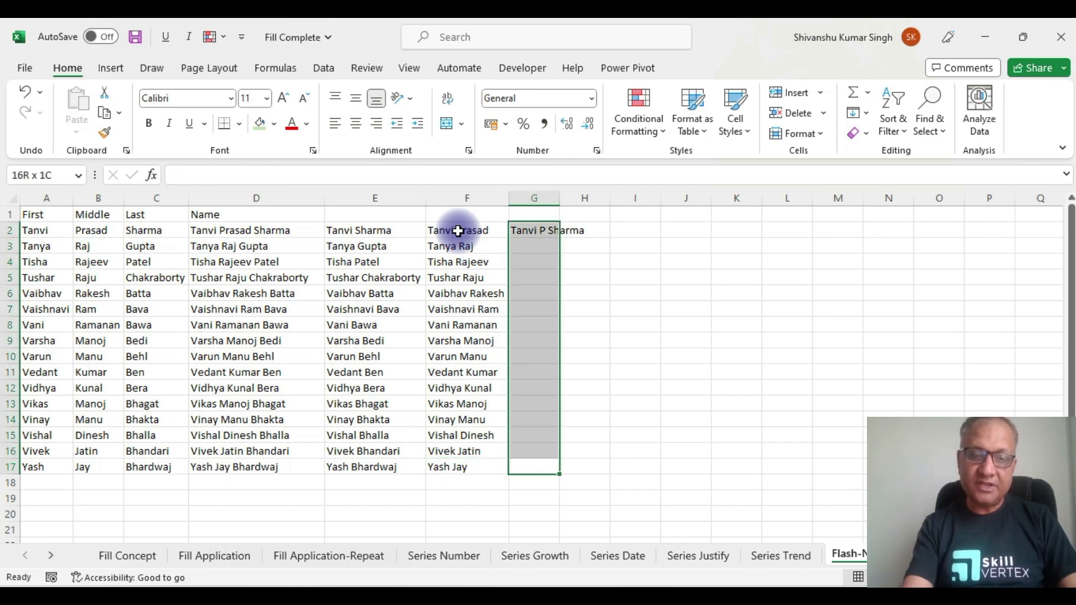
{"action": "key", "text": "ctrl+e"}
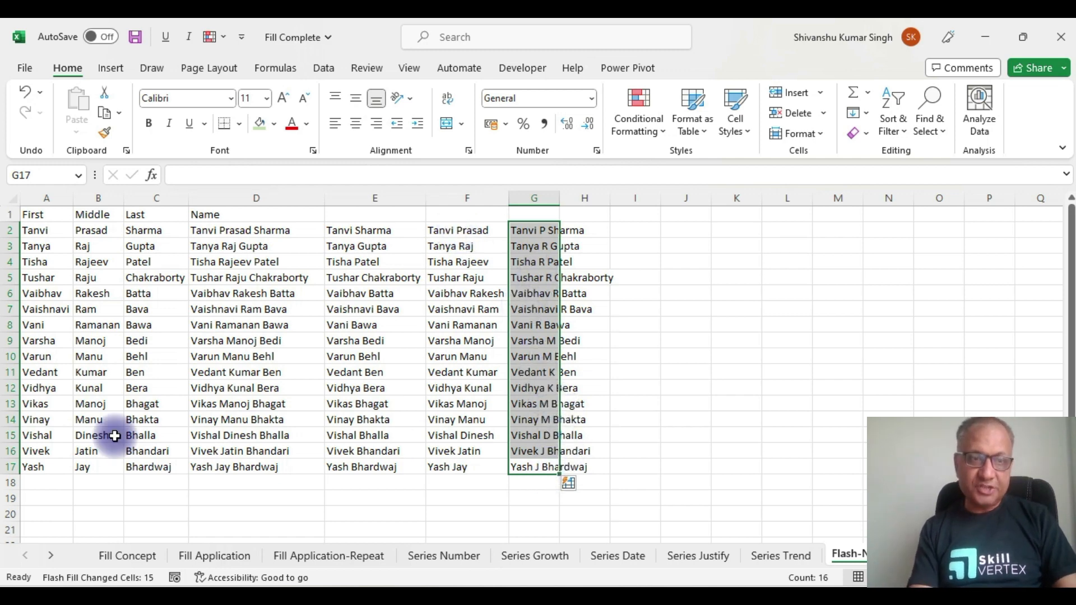
{"action": "left_click_drag", "start_coordinate": [562, 198], "coordinate": [563, 198]}
{"action": "double_click", "coordinate": [563, 198]}
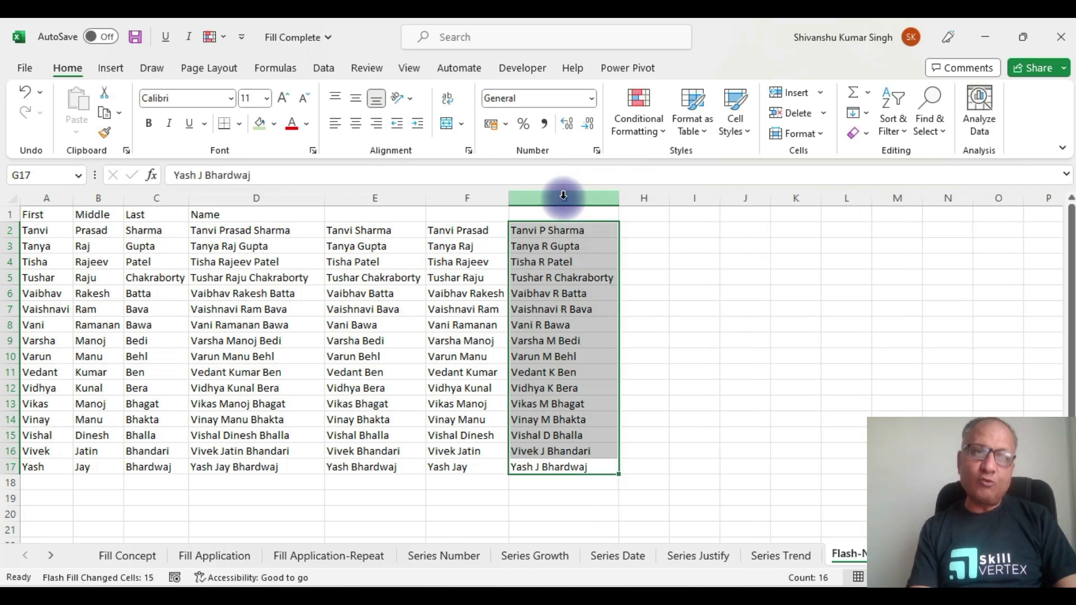
{"action": "left_click", "coordinate": [639, 231]}
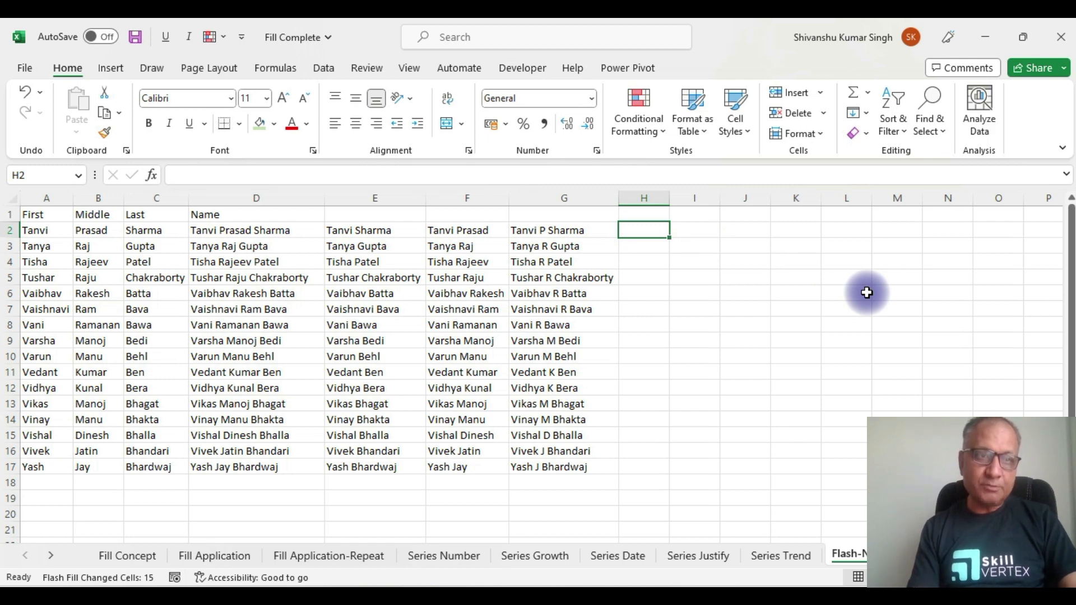
- Enter row 2's last name followed by the first name, separated by a space, in H2 as a pattern example
{"action": "type", "text": "Sh"}
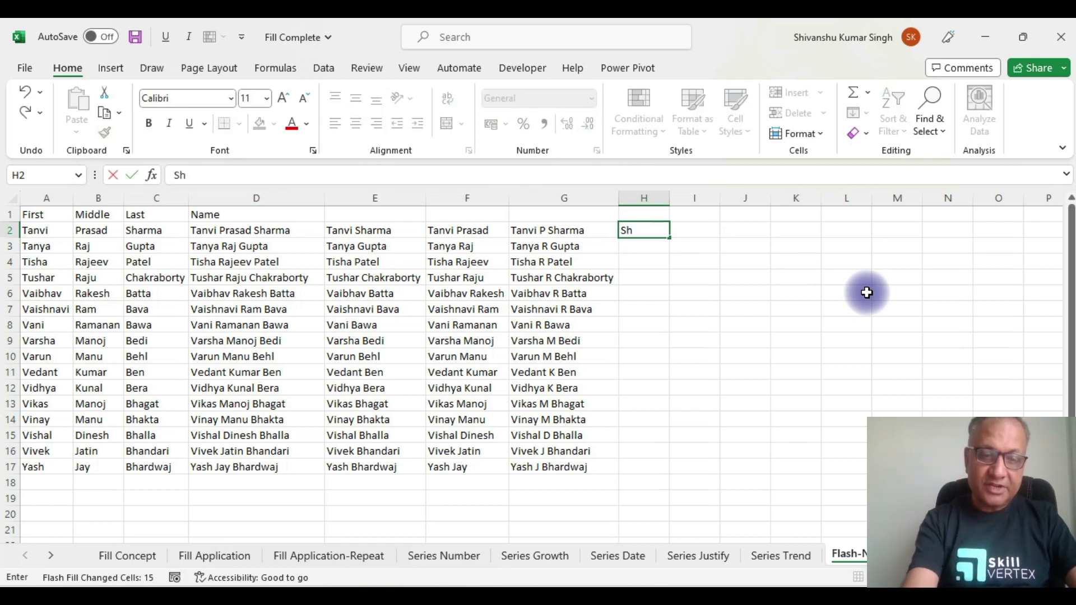
{"action": "type", "text": "arma Tan"}
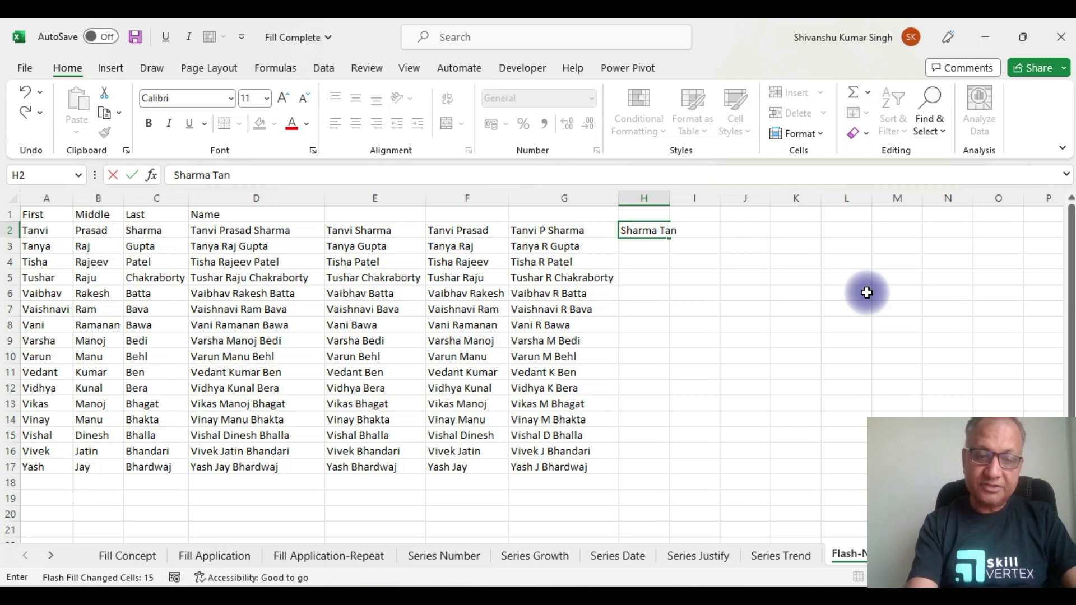
{"action": "type", "text": "cvi"}
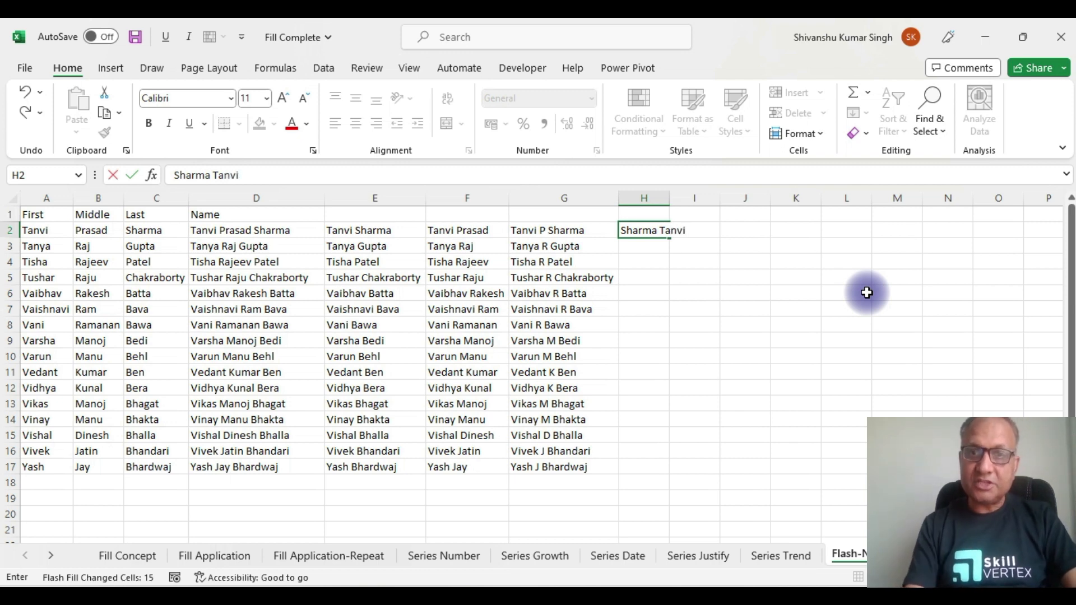
{"action": "left_click", "coordinate": [729, 324]}
- Flash Fill H2:H17 with the last-name-then-first-name pattern and AutoFit column H
{"action": "left_click", "coordinate": [570, 228]}
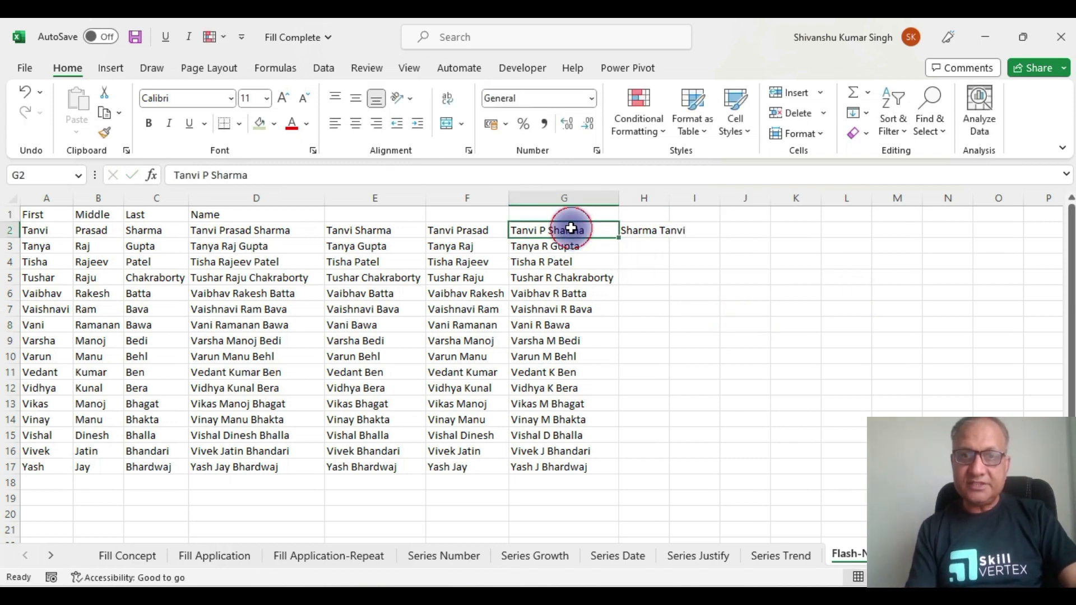
{"action": "key", "text": "ctrl+Down"}
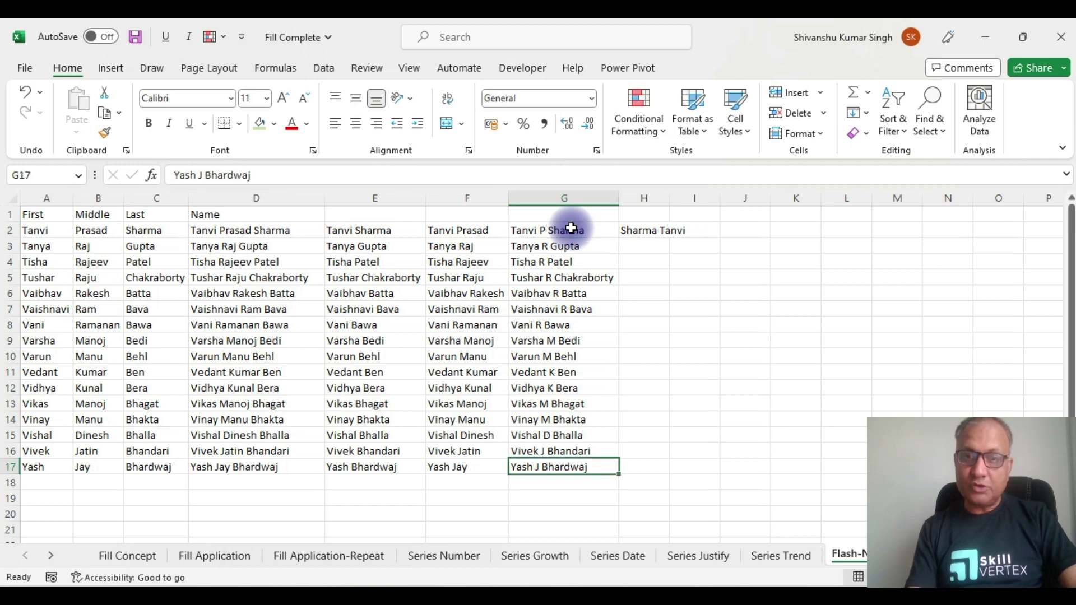
{"action": "key", "text": "Right"}
{"action": "key", "text": "ctrl+shift+Up"}
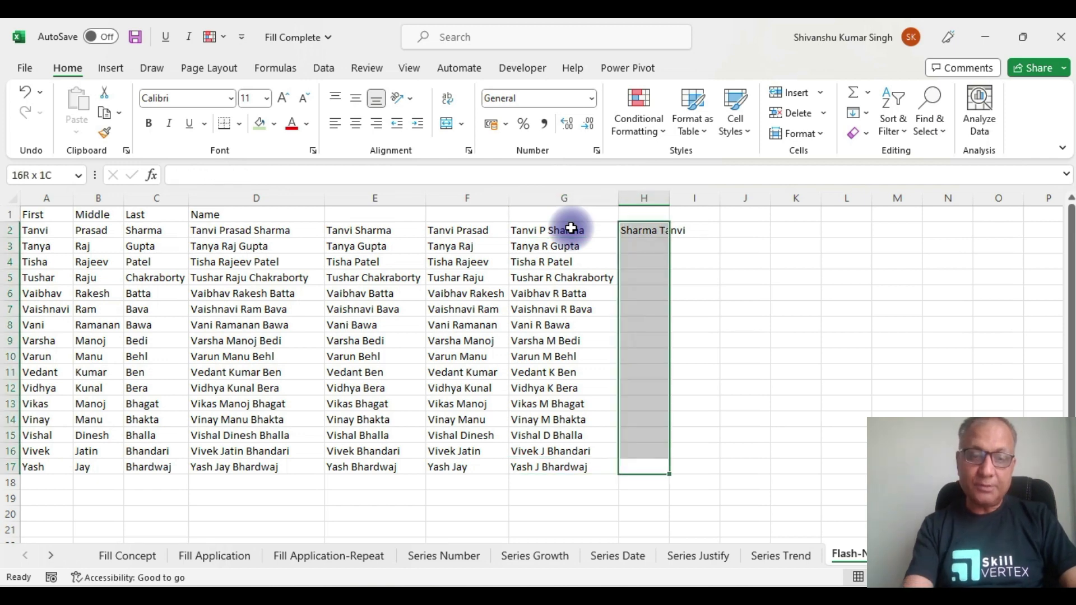
{"action": "key", "text": "ctrl+e"}
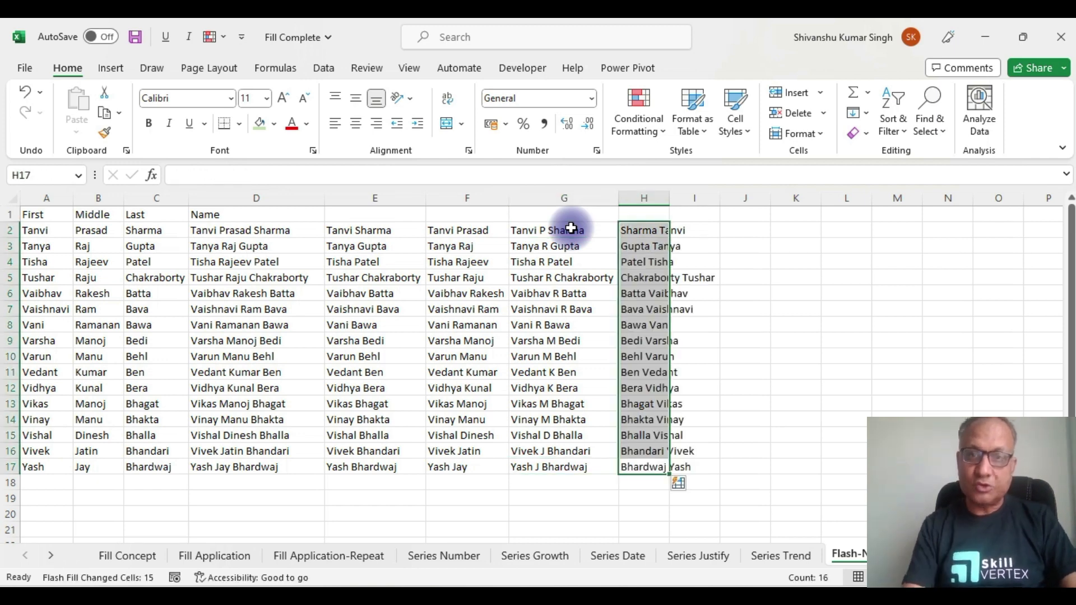
{"action": "double_click", "coordinate": [669, 199]}
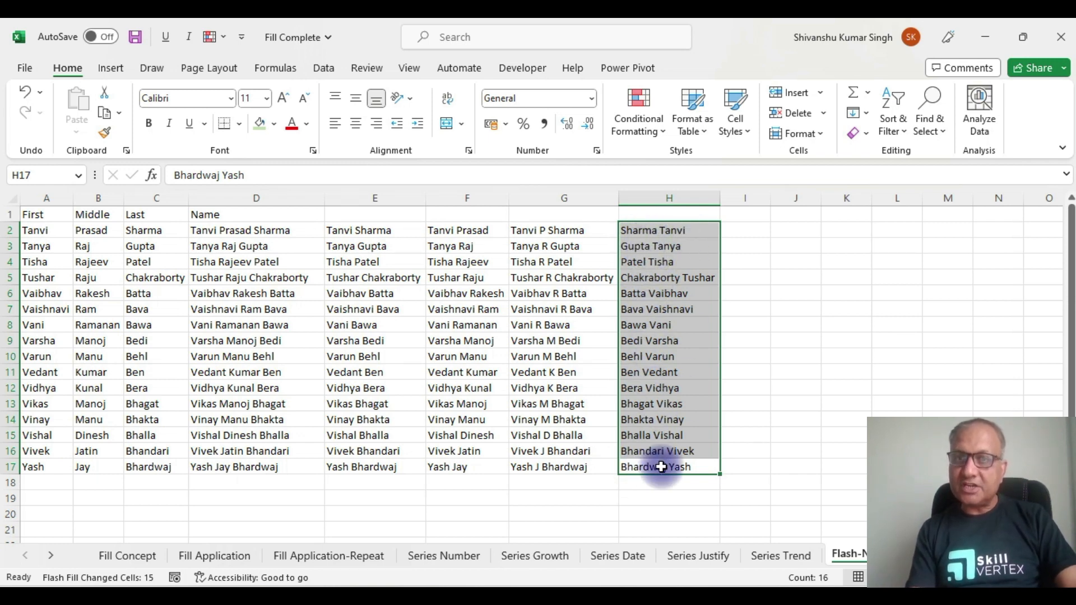
{"action": "left_click", "coordinate": [866, 113]}
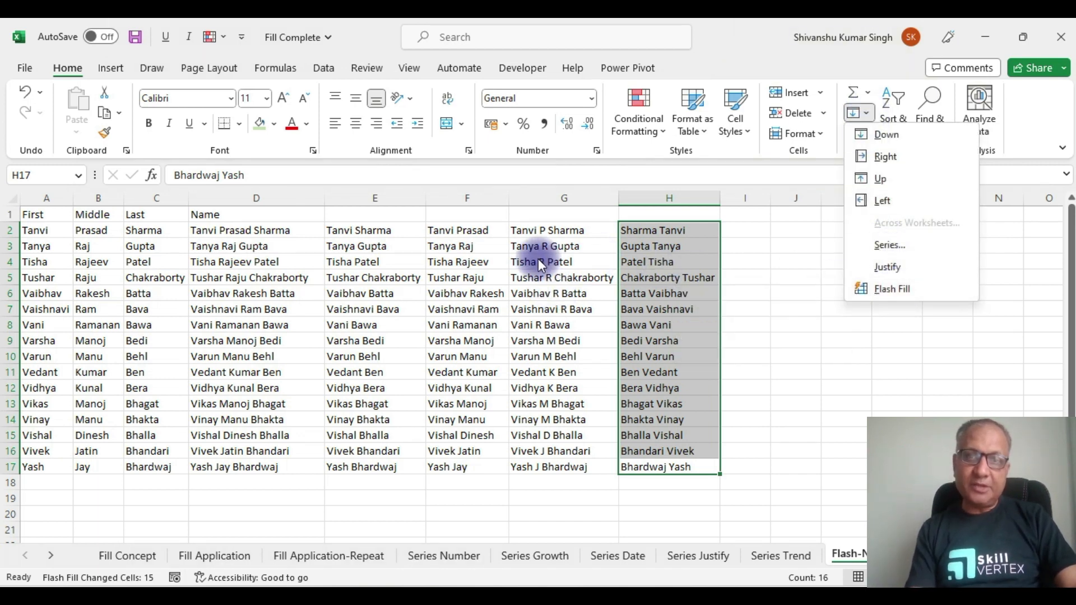
{"action": "left_click", "coordinate": [787, 310]}
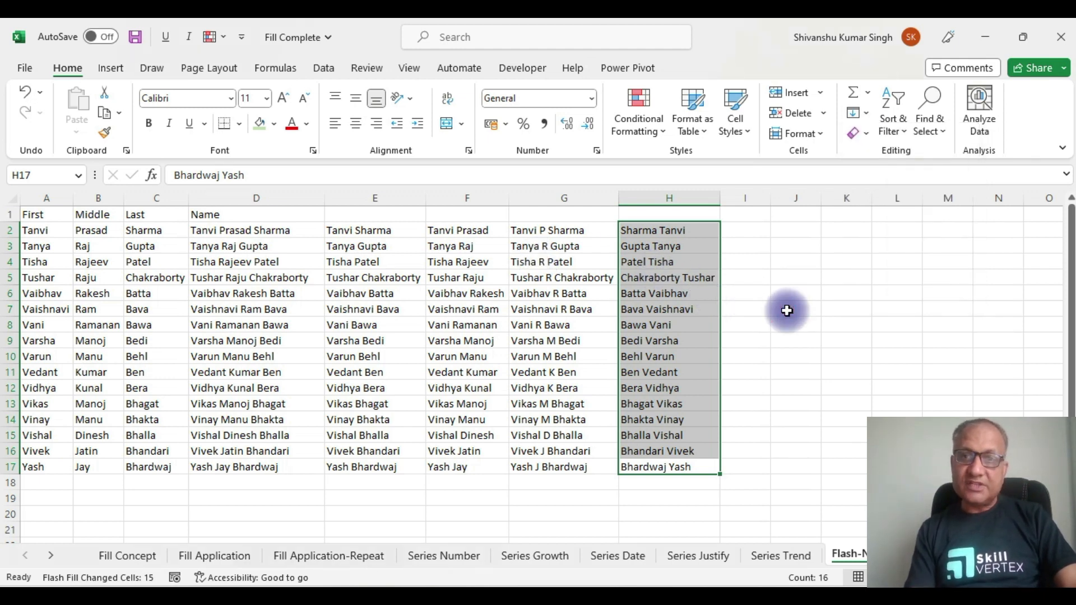
- Enter row 2's first name in capitals and last name in proper case, separated by a space, in I2 as a pattern example
{"action": "left_click", "coordinate": [743, 232]}
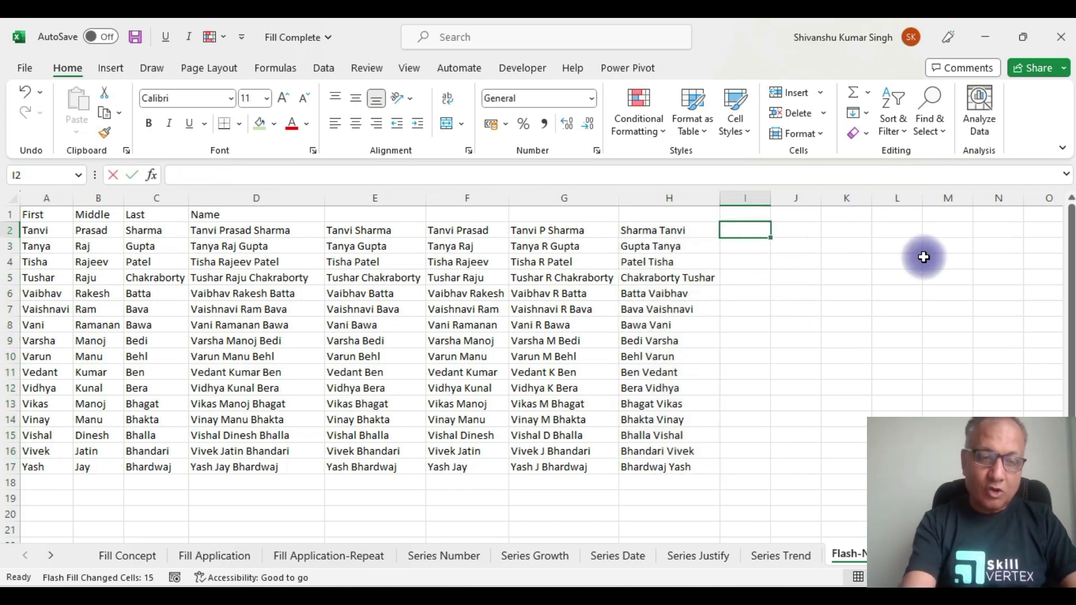
{"action": "type", "text": "TANV"}
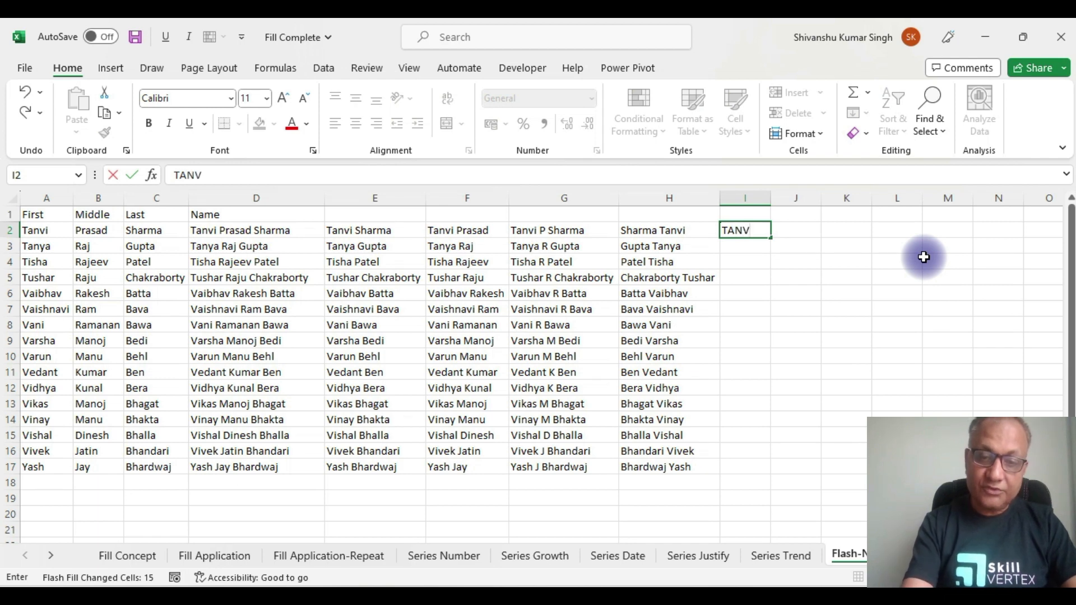
{"action": "type", "text": "I Sharma"}
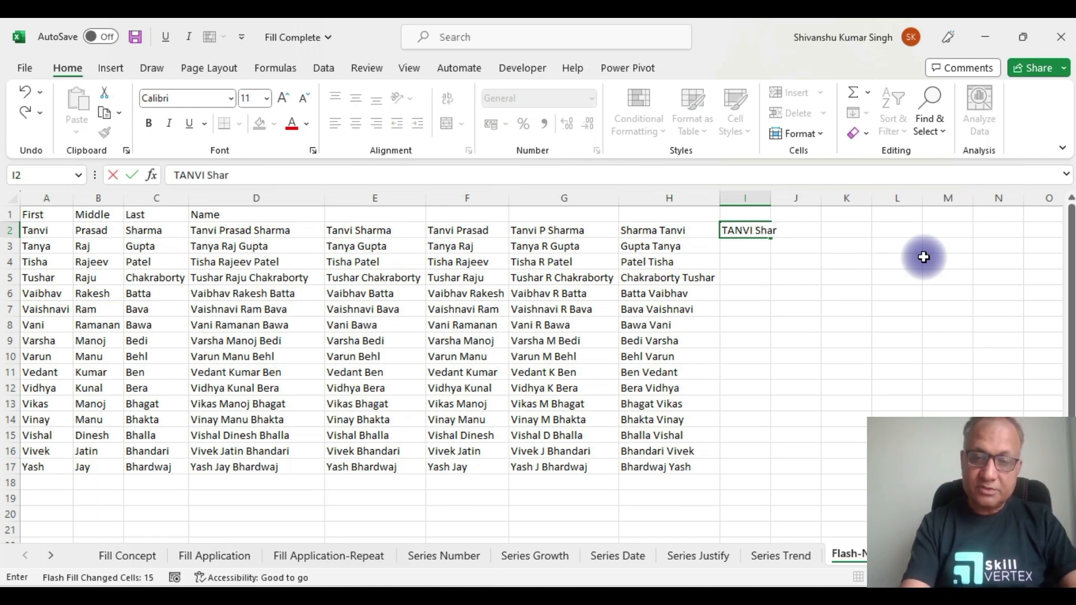
- Flash Fill I2:I17 with the uppercase-first-name and proper-case-last-name pattern, and AutoFit column I
{"action": "left_click", "coordinate": [686, 229]}
{"action": "key", "text": "ctrl+Down"}
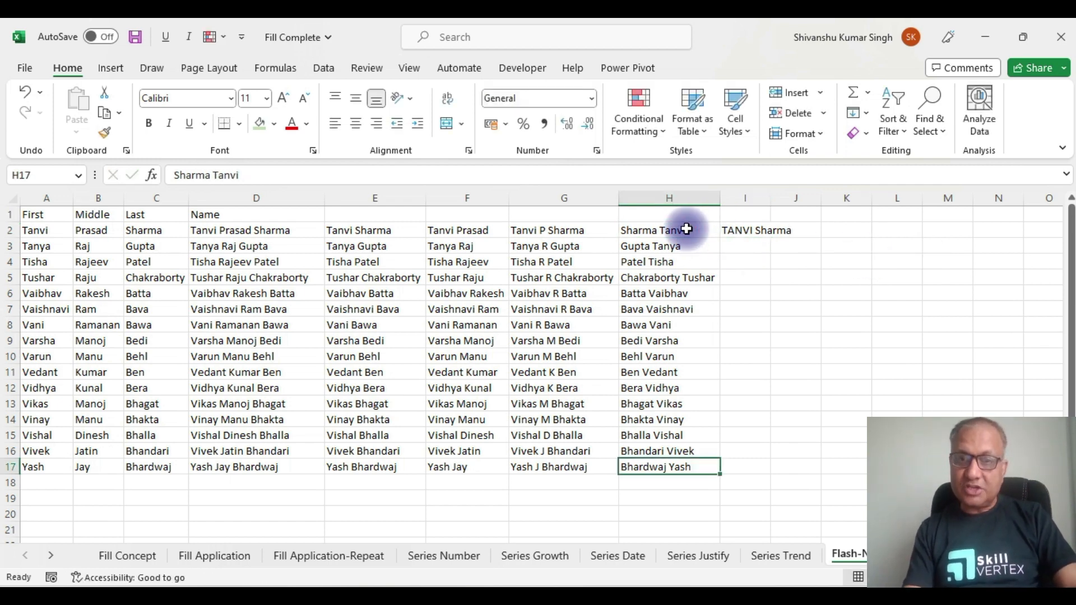
{"action": "key", "text": "Right"}
{"action": "key", "text": "ctrl+shift+Up"}
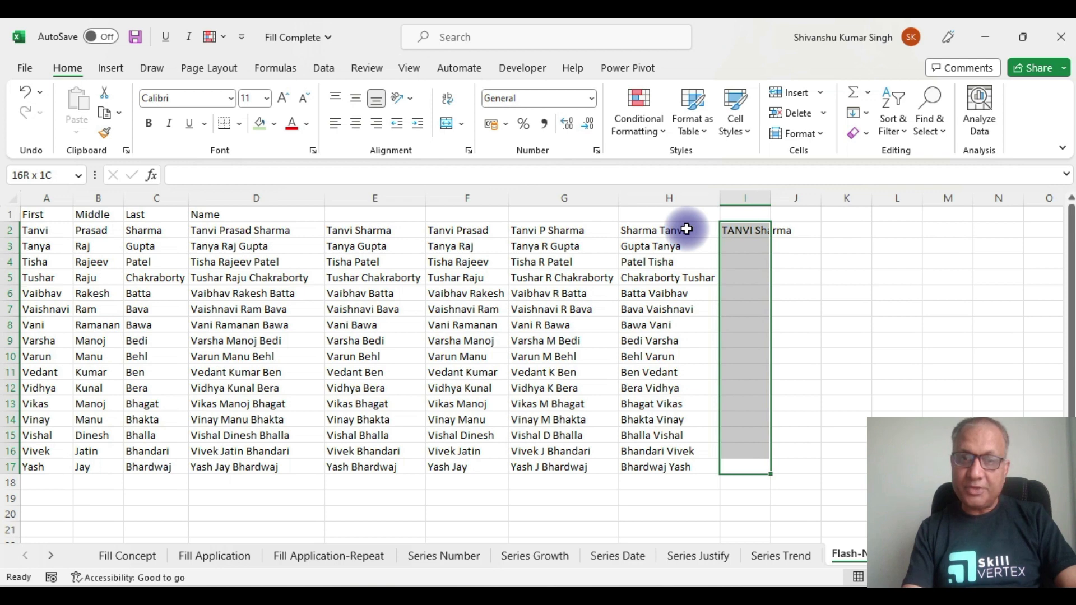
{"action": "key", "text": "ctrl+e"}
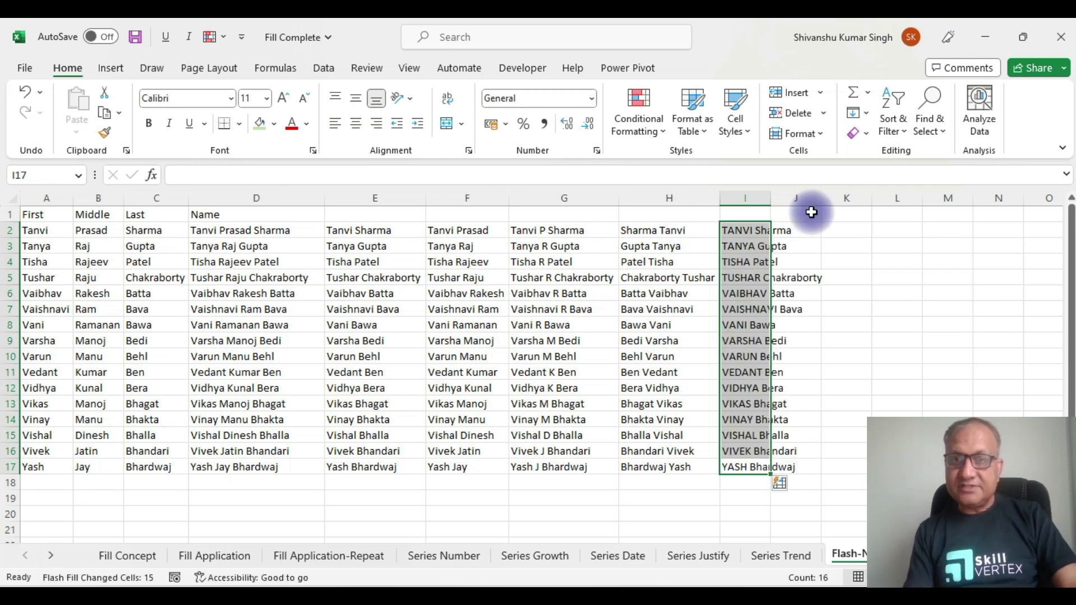
{"action": "double_click", "coordinate": [772, 192]}
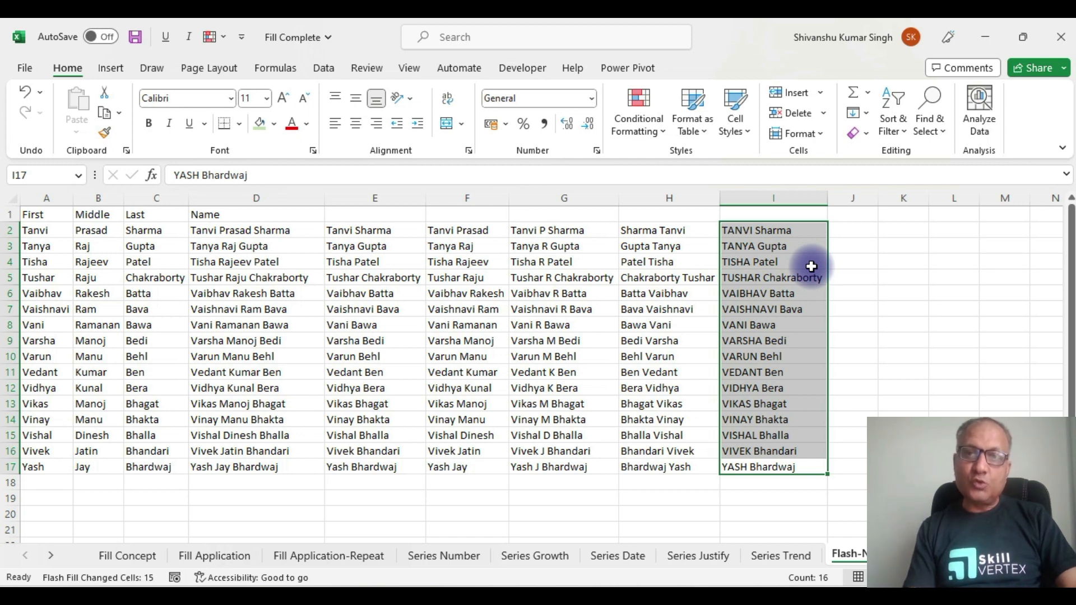
- Enter row 2's first and last names joined by a hyphen in J2 as a pattern example
{"action": "left_click", "coordinate": [853, 229]}
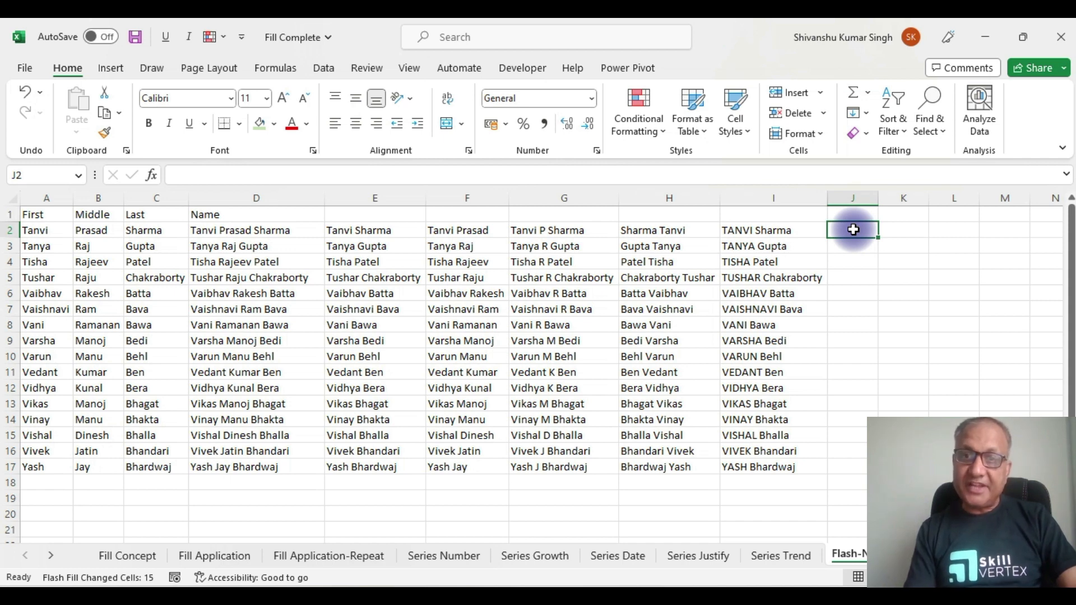
{"action": "type", "text": "Tanvi"}
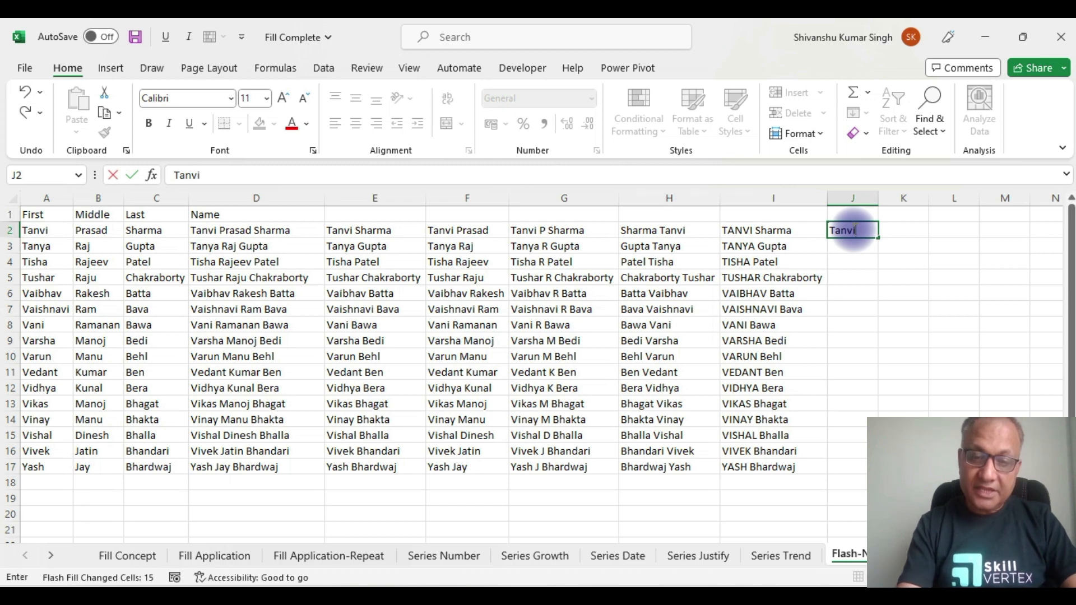
{"action": "type", "text": "-S"}
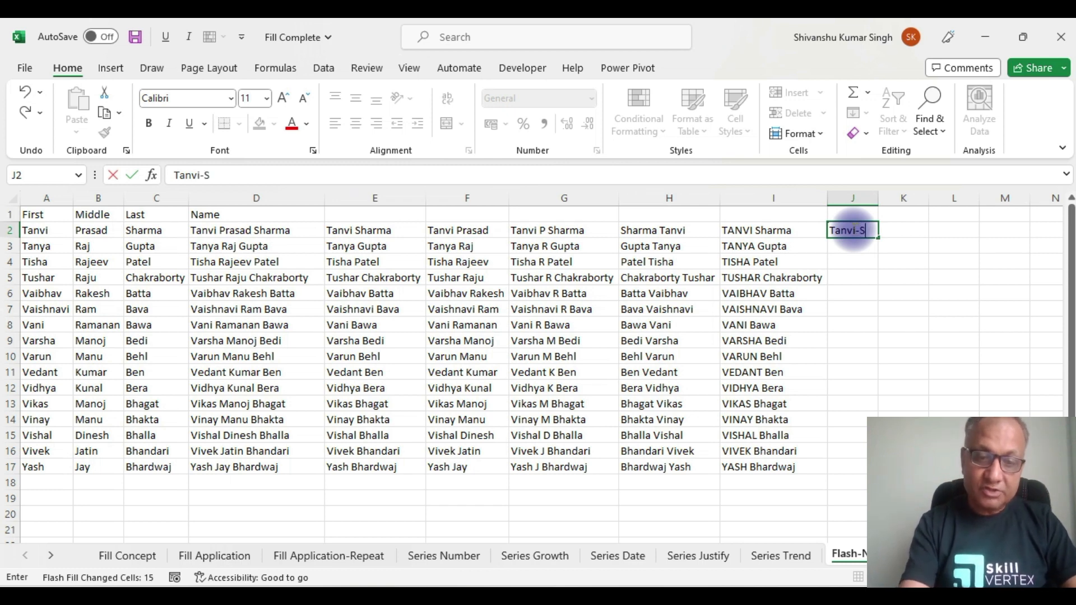
{"action": "type", "text": "harma"}
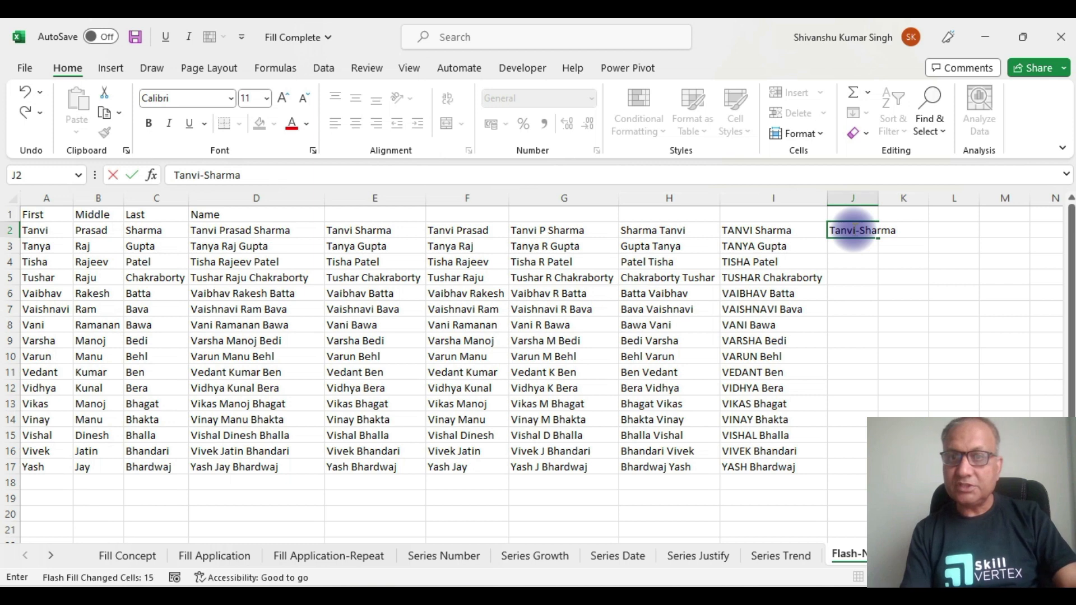
- Flash Fill J2:J17 with the hyphenated first-and-last-name pattern and AutoFit column J
{"action": "left_click", "coordinate": [765, 235]}
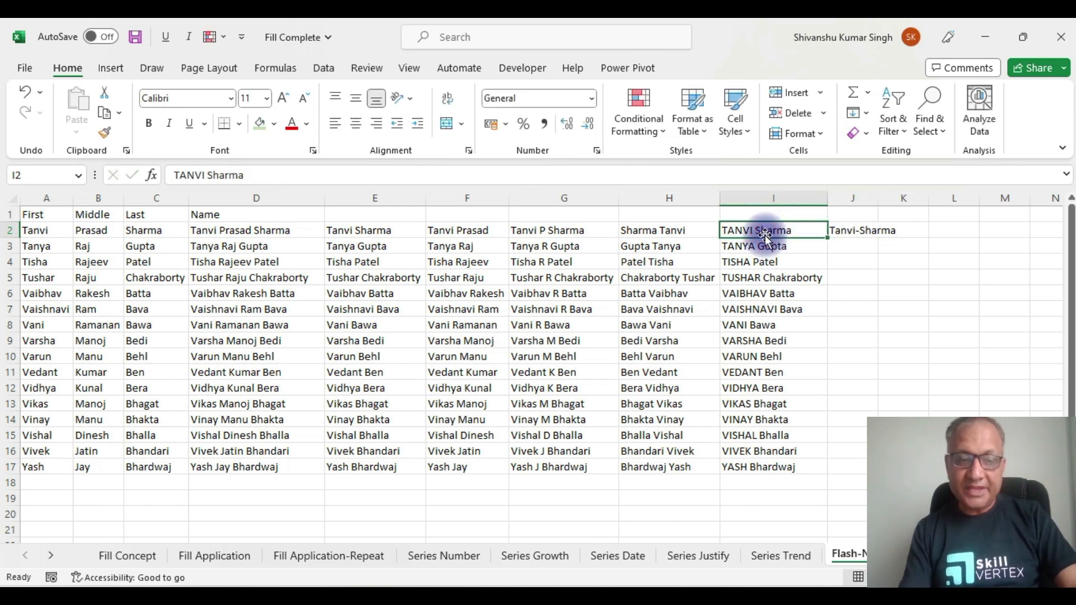
{"action": "key", "text": "ctrl+Down"}
{"action": "key", "text": "Right"}
{"action": "key", "text": "ctrl+shift+Up"}
{"action": "key", "text": "ctrl+e"}
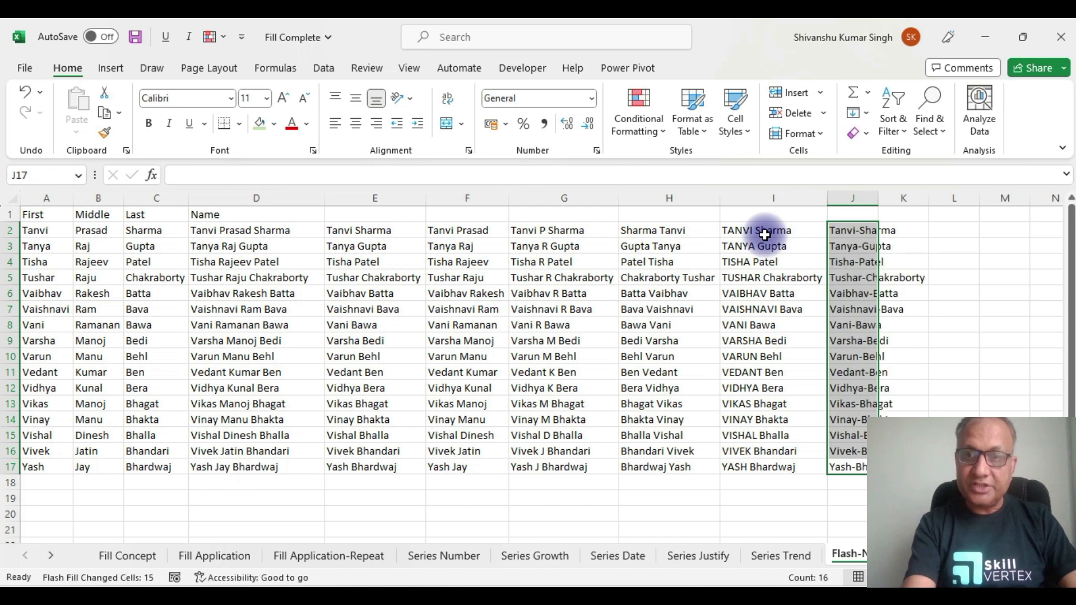
{"action": "double_click", "coordinate": [878, 198]}
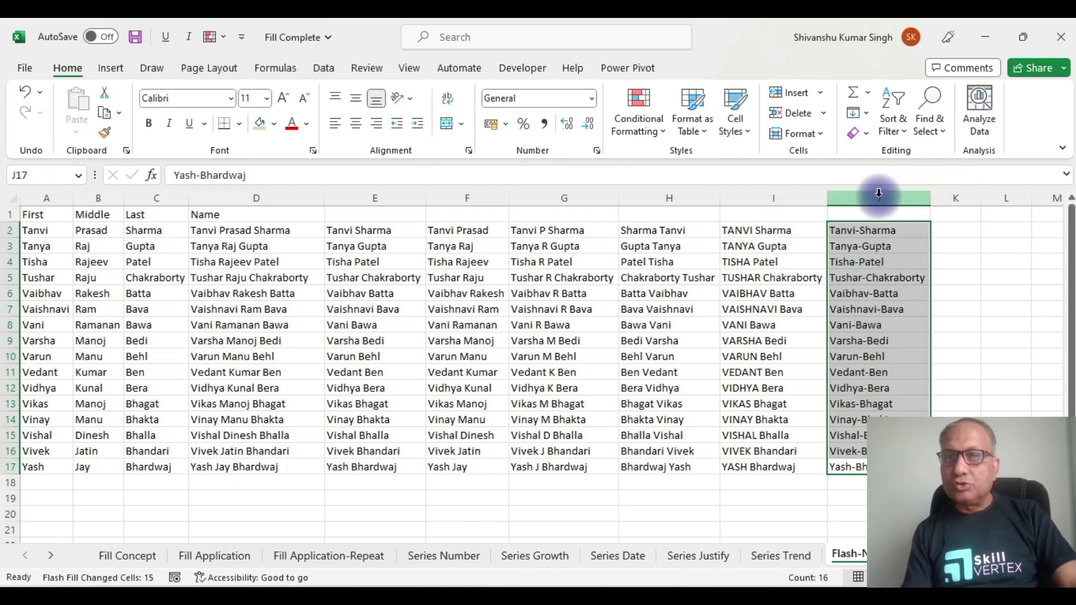
- Select the first, middle and last name cells of row 2, A2:C2
{"action": "left_click", "coordinate": [49, 232]}
{"action": "left_click_drag", "start_coordinate": [53, 232], "coordinate": [143, 230]}
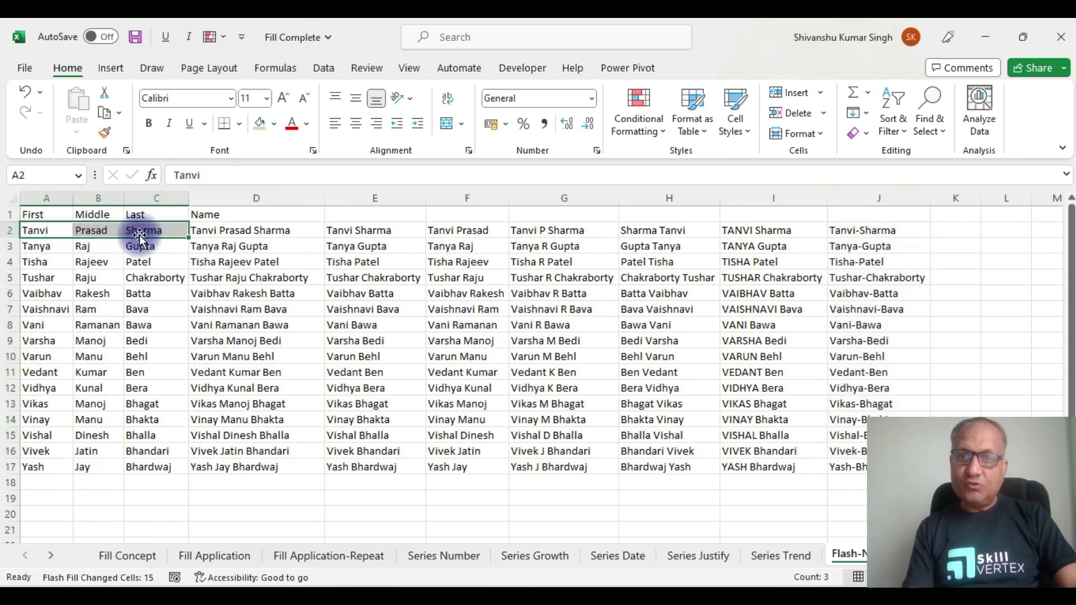